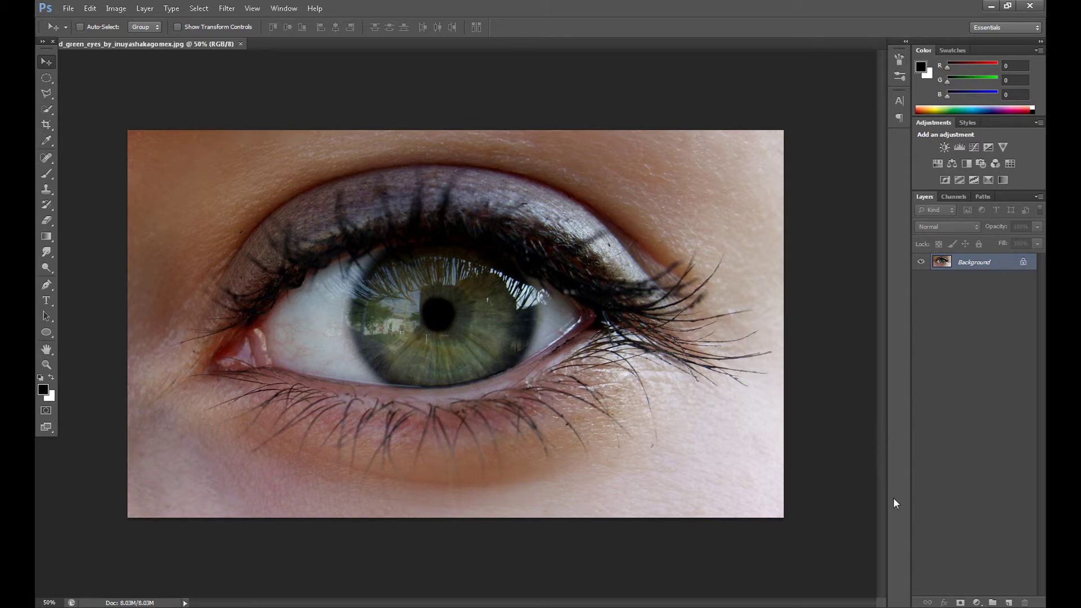
Duplicate the Background layer, keeping the name Background copy
right_click(980, 264)
click(966, 286)
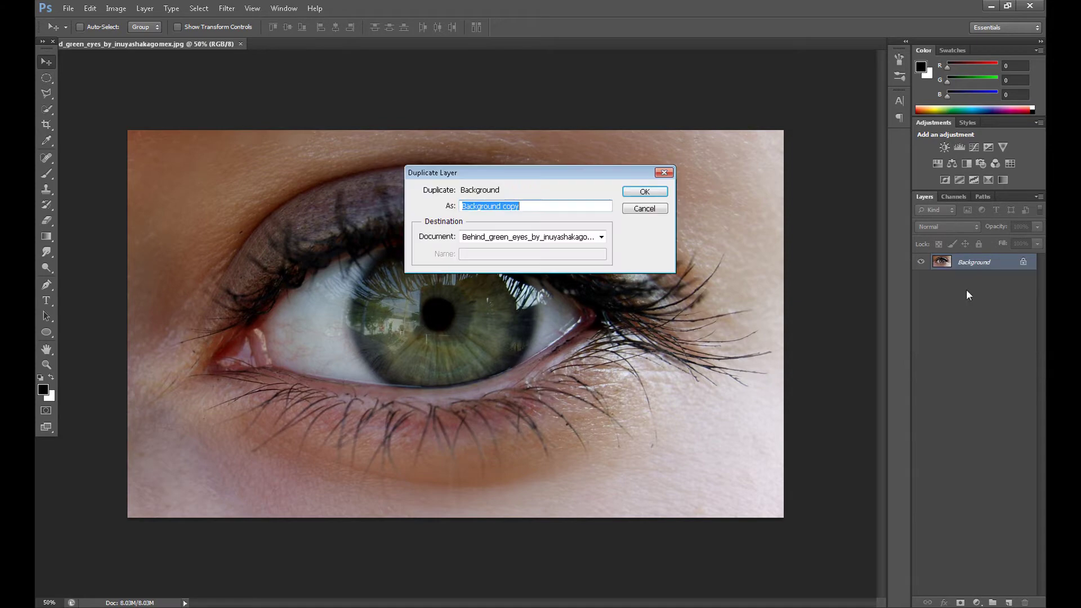
click(651, 190)
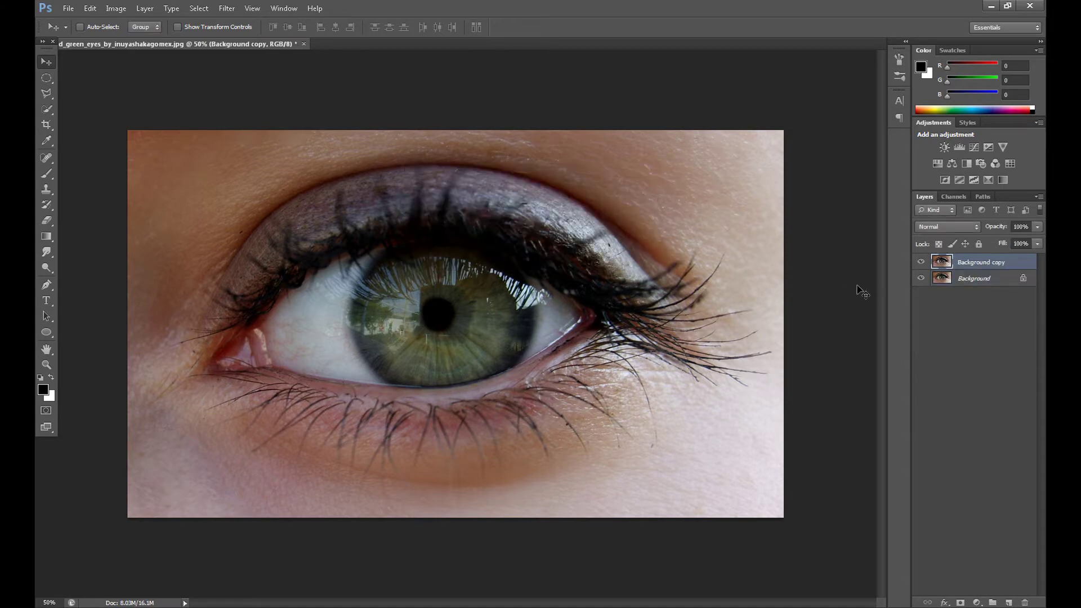
Remove the thin red veins in the eye white beside the iris using the Spot Healing Brush at 15 px
key(ctrl+plus)
key(ctrl+plus)
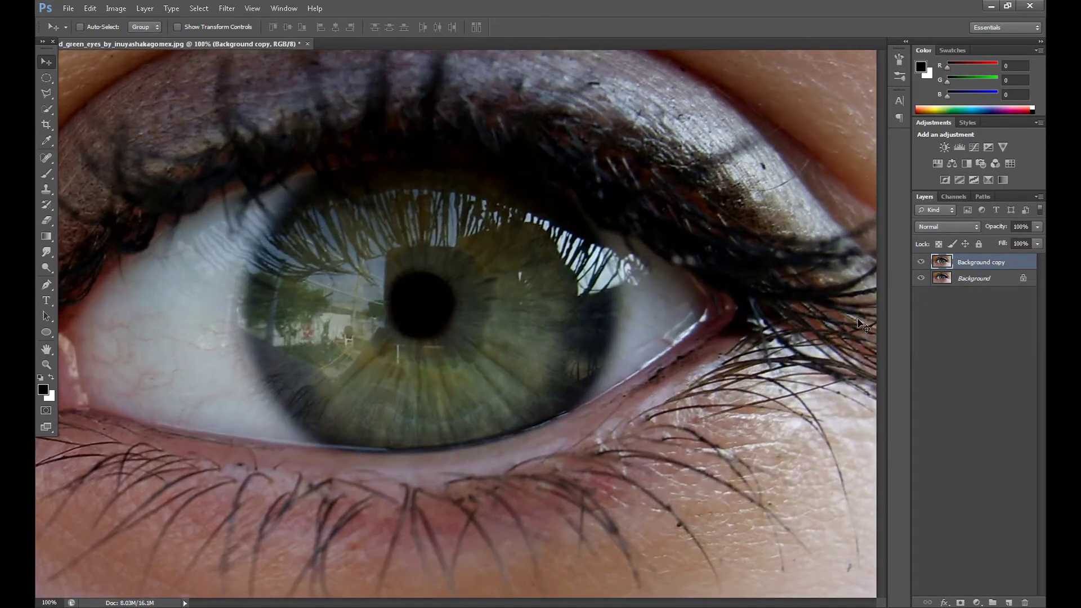
drag(603, 604, 544, 603)
key(ctrl+plus)
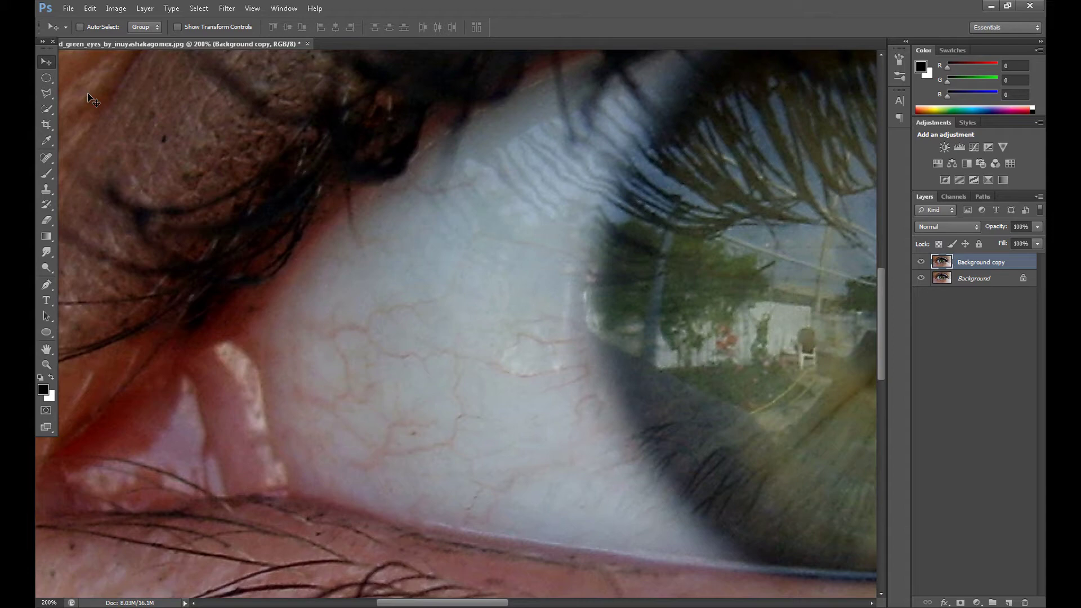
click(47, 161)
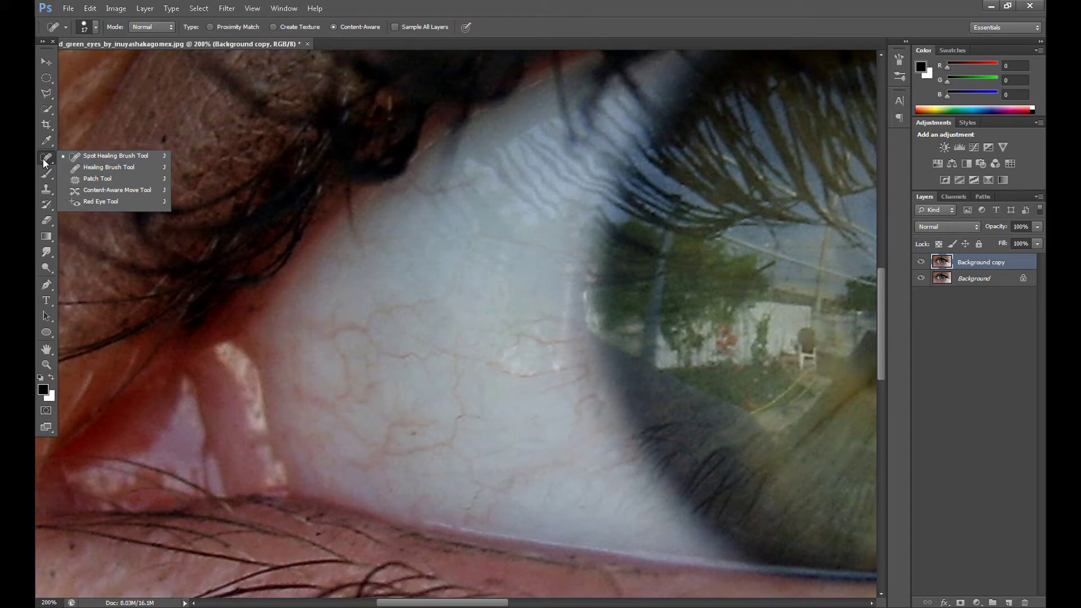
click(106, 154)
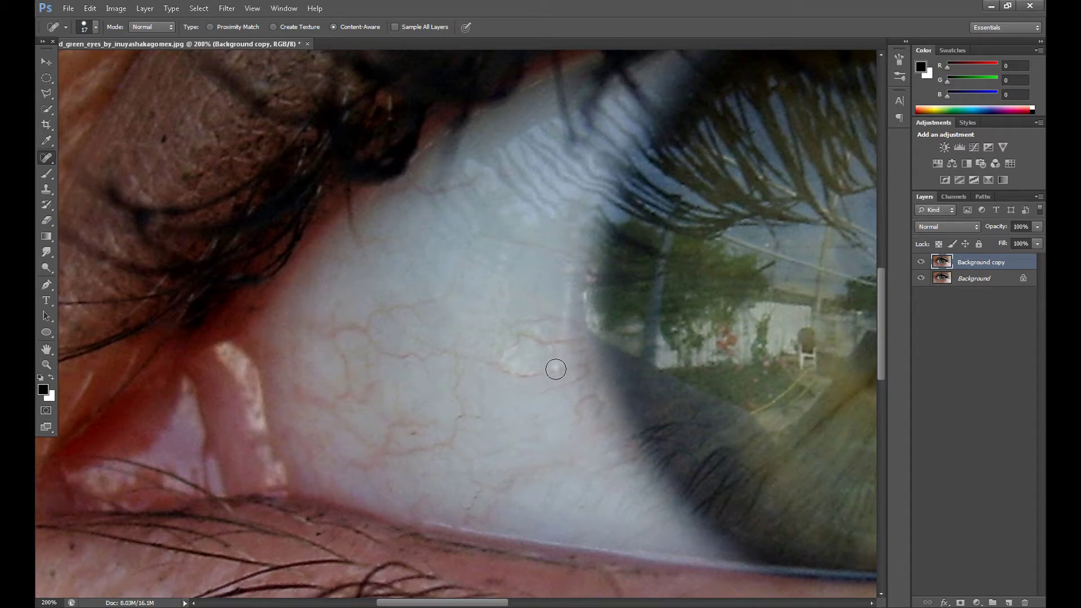
click(96, 28)
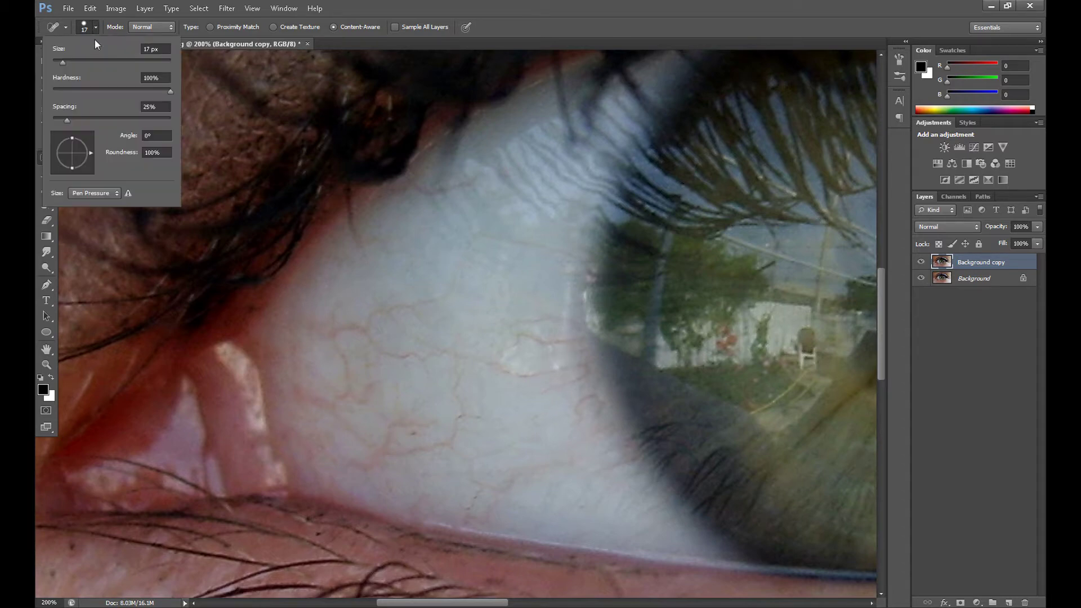
click(152, 49)
key(BackSpace)
text(5)
click(95, 28)
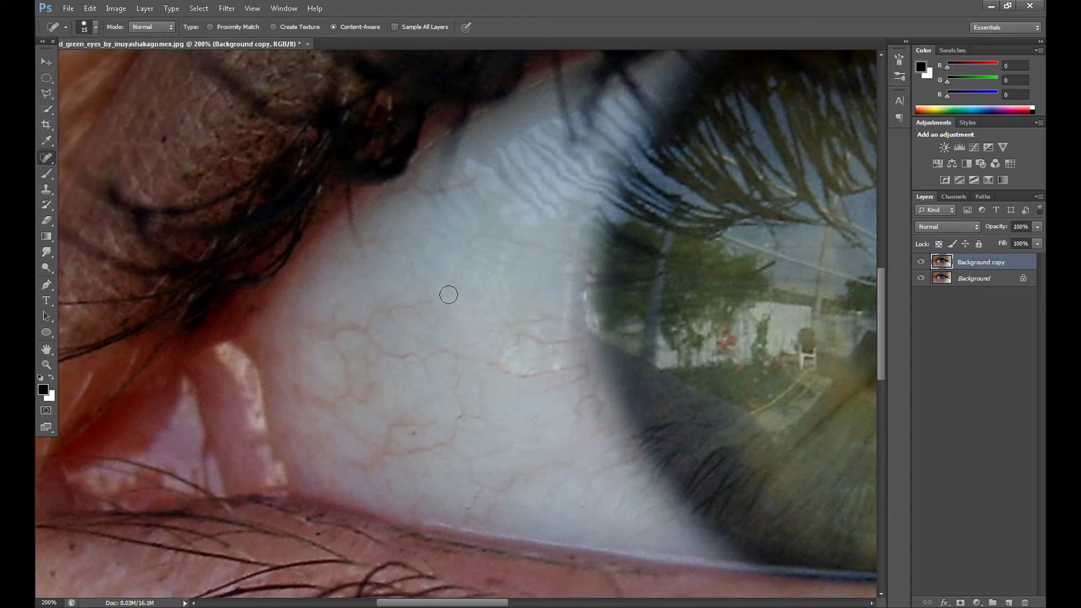
mouse_move(448, 295)
mouse_down()
mouse_move(386, 310)
mouse_move(469, 367)
mouse_move(544, 370)
mouse_move(508, 355)
mouse_move(517, 333)
mouse_move(579, 340)
mouse_move(542, 320)
mouse_move(555, 321)
mouse_up()
drag(482, 232, 576, 260)
mouse_move(523, 379)
mouse_down()
mouse_move(589, 356)
mouse_move(566, 376)
mouse_move(584, 369)
mouse_up()
Use the Patch Tool to replace the branching vein in the middle of the inner eye white with clean white, then deselect
click(52, 158)
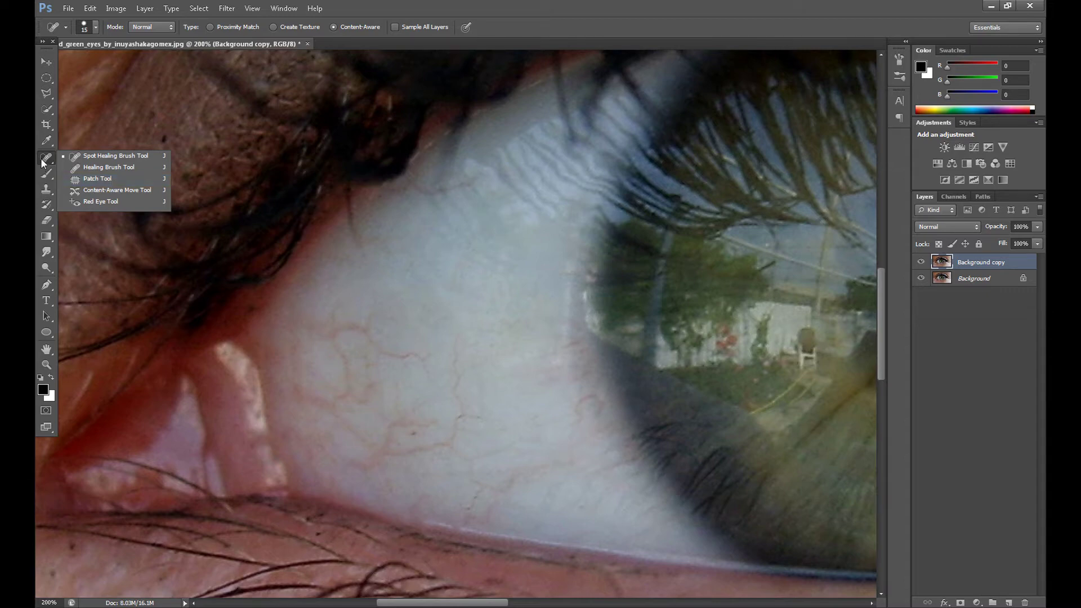
click(96, 178)
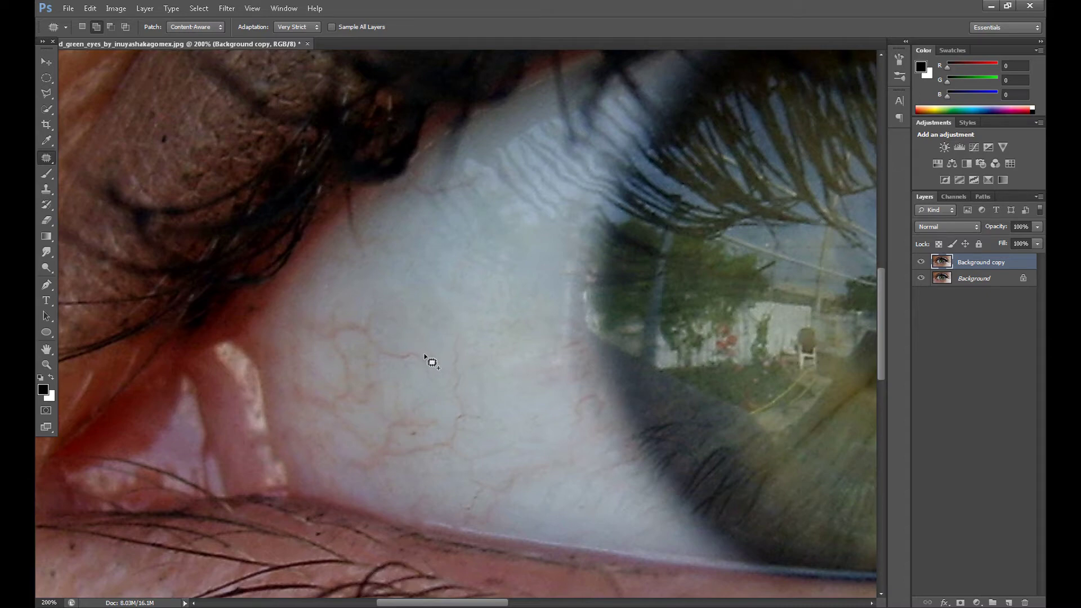
mouse_move(429, 360)
mouse_down()
mouse_move(394, 361)
mouse_move(361, 336)
mouse_move(321, 339)
mouse_move(306, 322)
mouse_move(374, 313)
mouse_move(381, 338)
mouse_move(419, 349)
mouse_move(417, 362)
mouse_move(400, 362)
mouse_move(374, 330)
mouse_move(401, 322)
mouse_move(385, 314)
mouse_up()
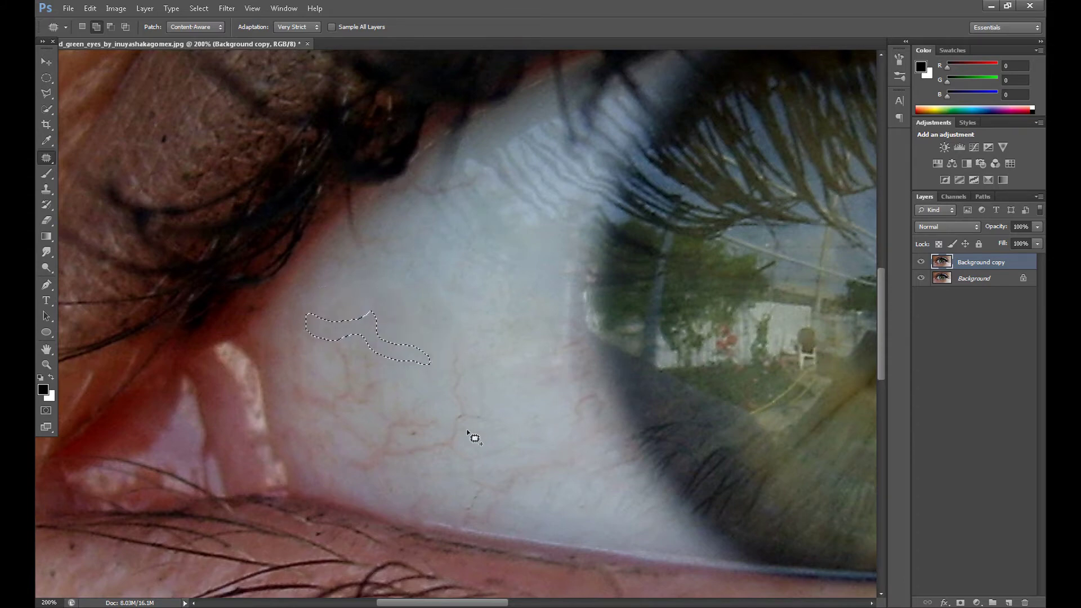
right_click(351, 369)
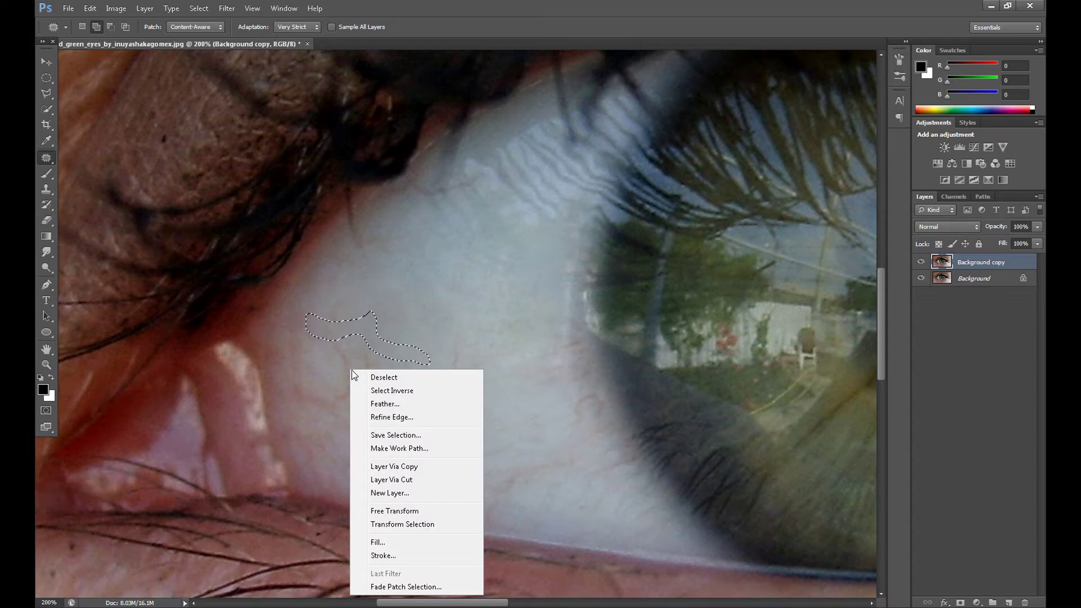
click(383, 377)
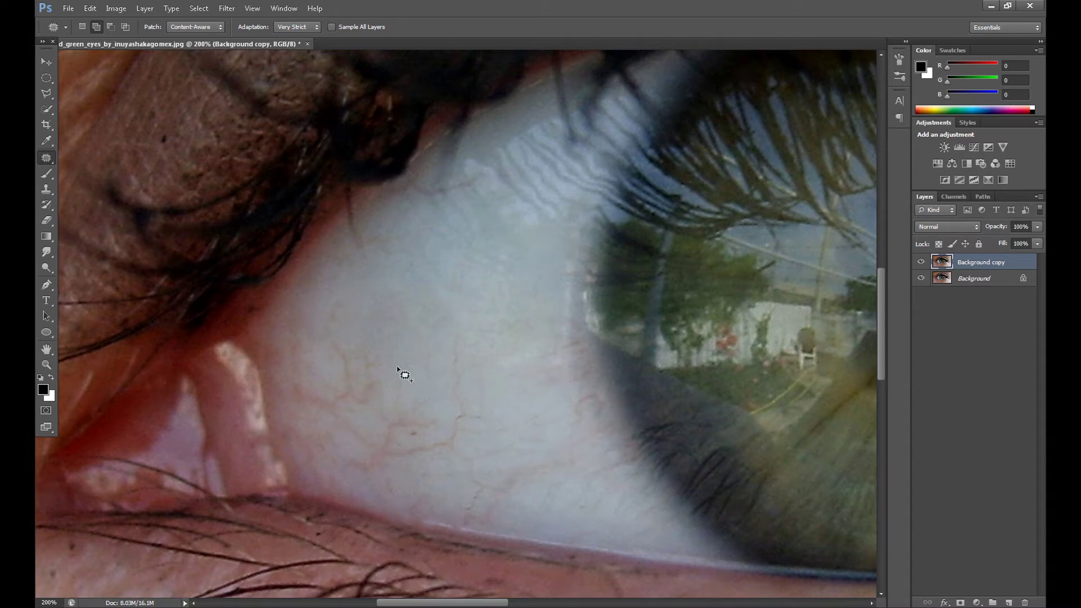
Patch the curved vein in the inner eye white and the vein just under the upper lid, clearing each selection
mouse_move(379, 355)
mouse_down()
mouse_move(378, 404)
mouse_move(335, 407)
mouse_move(340, 363)
mouse_move(329, 336)
mouse_move(381, 369)
mouse_up()
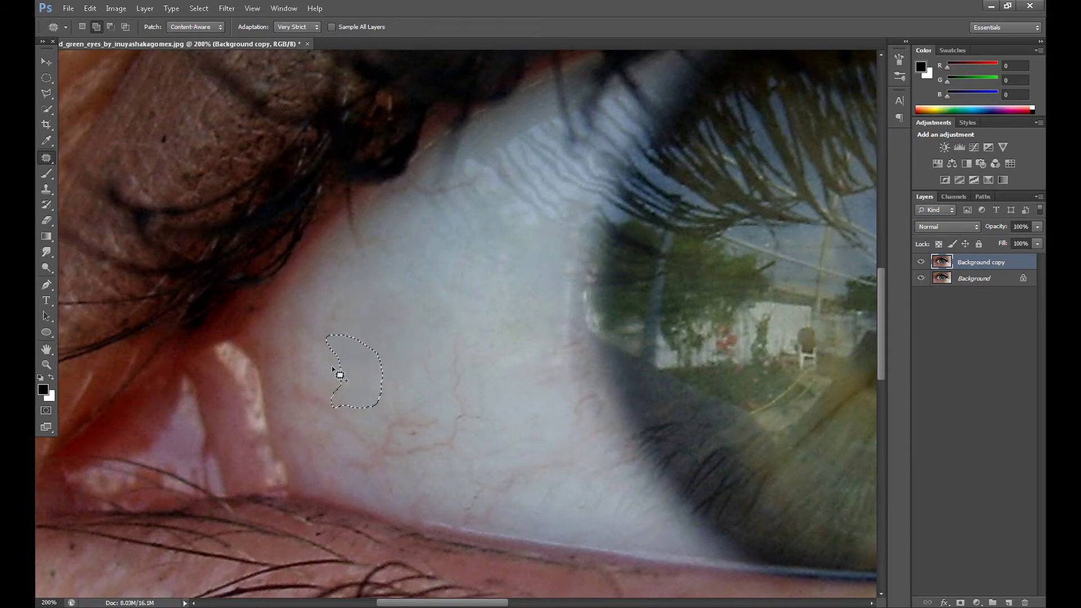
right_click(334, 370)
click(363, 376)
mouse_move(477, 193)
mouse_down()
mouse_move(373, 194)
mouse_move(483, 179)
mouse_move(490, 193)
mouse_move(441, 214)
mouse_up()
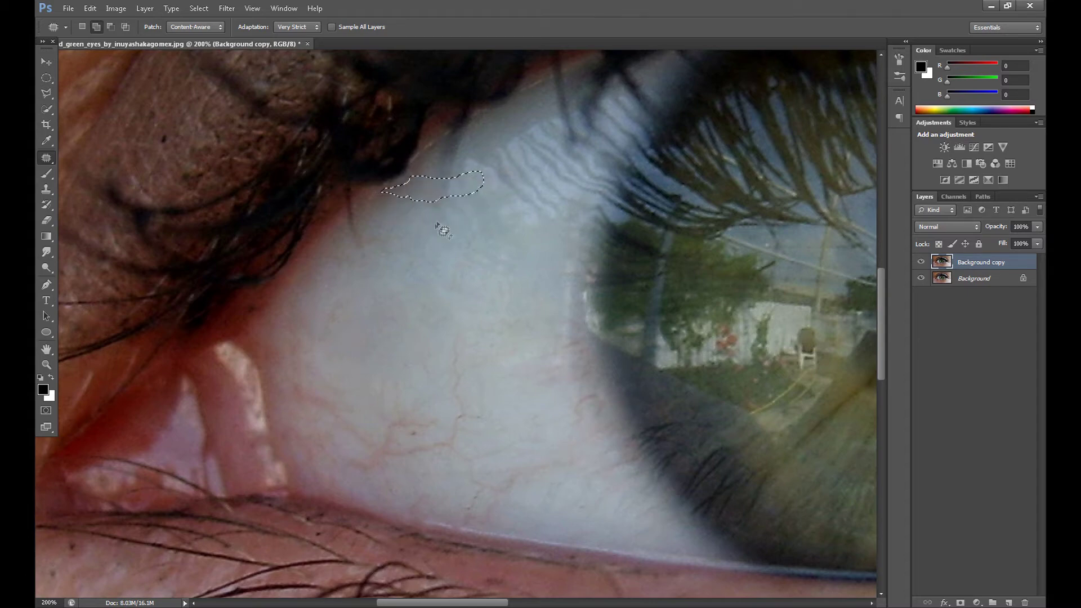
right_click(431, 233)
click(445, 240)
Patch the veins in the eye white next to the tear duct and deselect the area
mouse_move(381, 432)
mouse_down()
mouse_move(375, 445)
mouse_move(338, 429)
mouse_move(297, 388)
mouse_move(380, 432)
mouse_up()
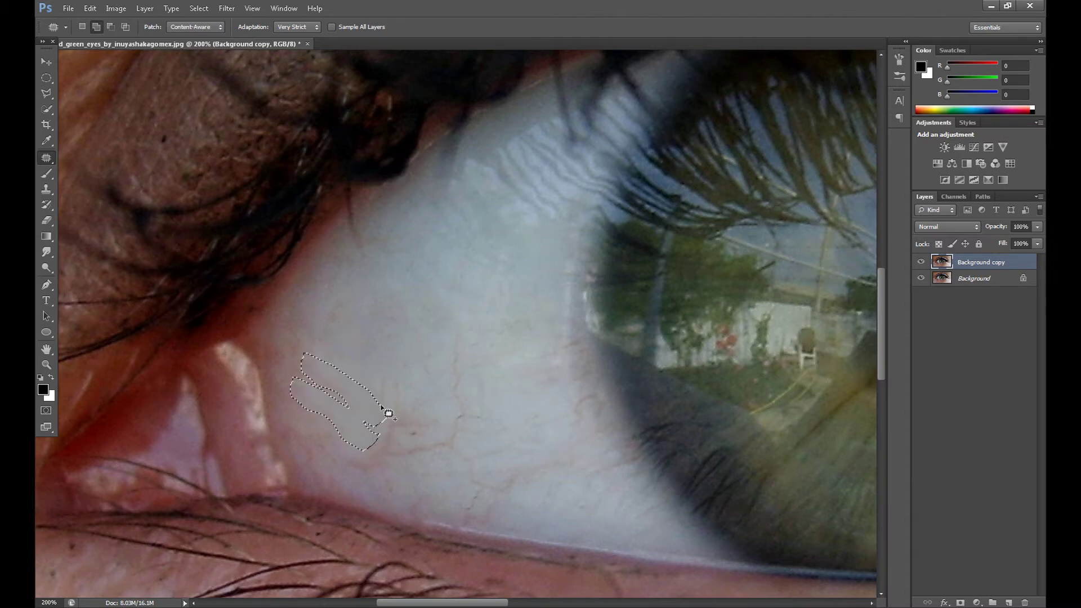
right_click(369, 411)
click(412, 179)
Heal the vertical vein and a small spot in the lower inner eye white with the Spot Healing Brush
right_click(47, 157)
click(90, 157)
mouse_move(457, 349)
mouse_down()
mouse_move(470, 417)
mouse_move(456, 439)
mouse_move(474, 477)
mouse_up()
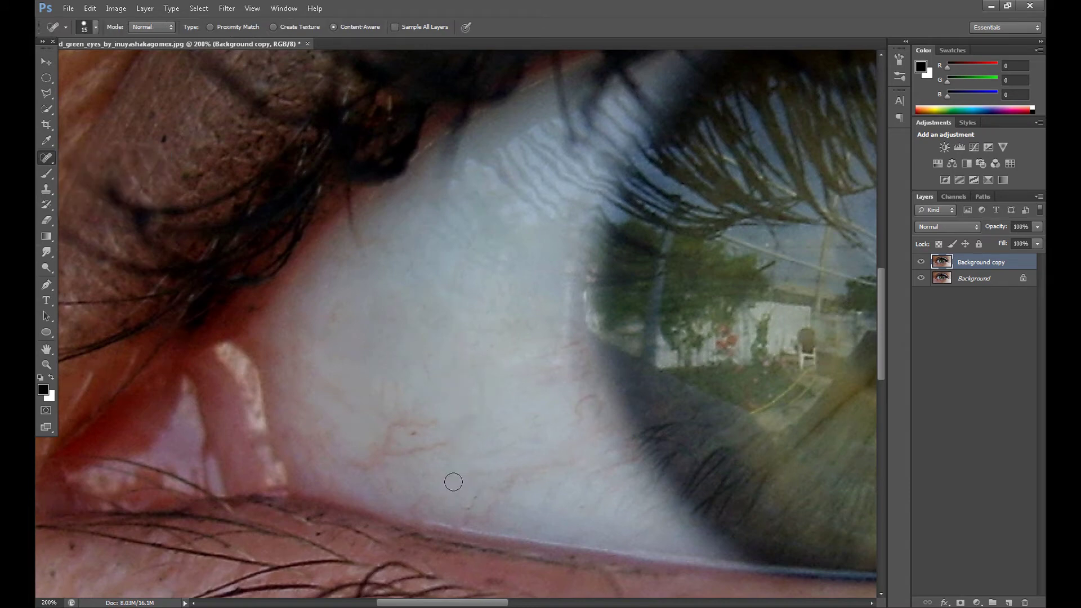
drag(388, 479, 388, 493)
Patch the cluster of red veins in the lower inner eye white and clear the selection
right_click(47, 157)
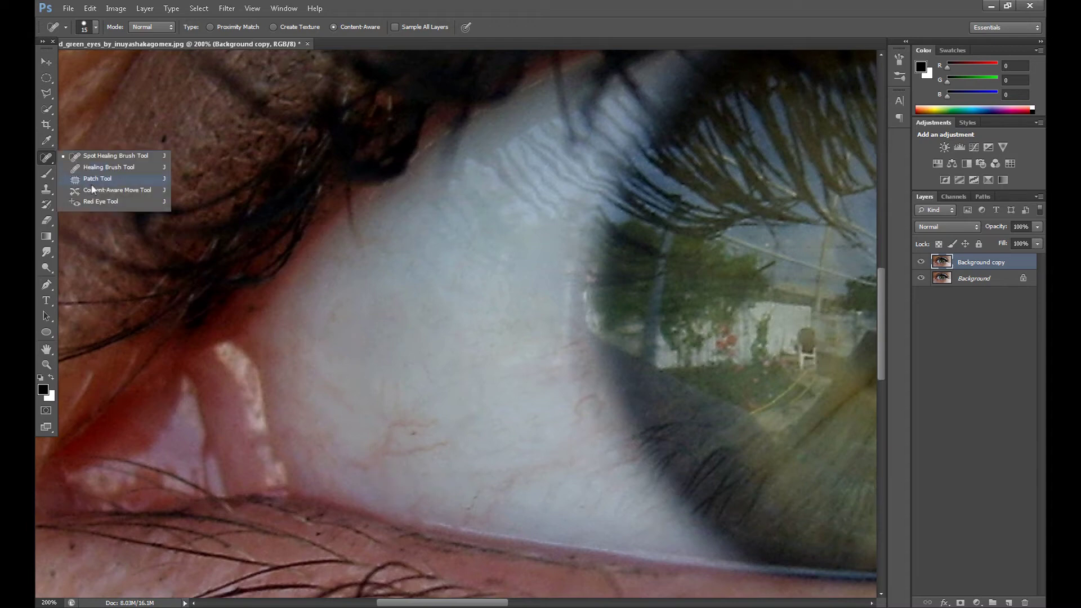
click(104, 188)
mouse_move(422, 418)
mouse_down()
mouse_move(345, 461)
mouse_move(361, 474)
mouse_move(443, 454)
mouse_move(453, 429)
mouse_move(439, 420)
mouse_move(415, 430)
mouse_move(400, 405)
mouse_up()
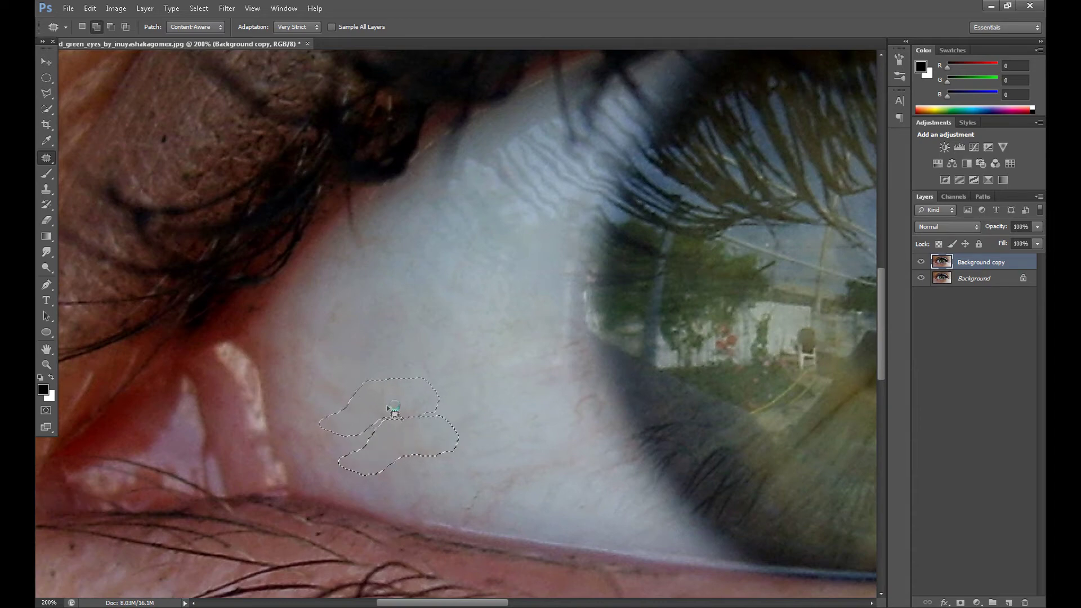
right_click(376, 409)
click(391, 176)
Patch the slanted vein just above the lower lid in the inner eye white, then deselect
scroll(883, 372, down, 3)
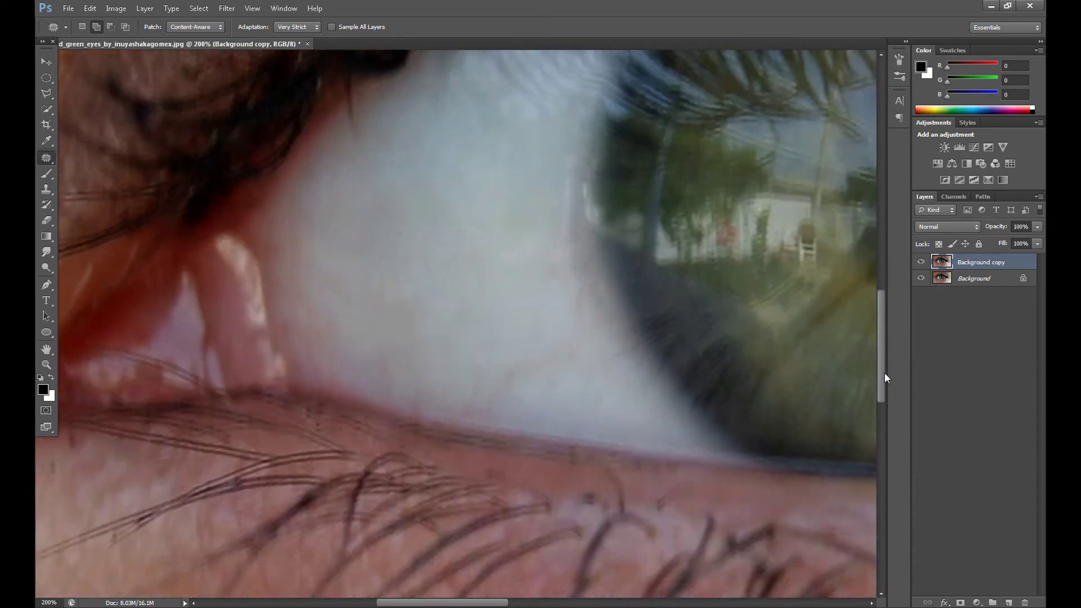
mouse_move(461, 403)
mouse_down()
mouse_move(482, 427)
mouse_move(549, 366)
mouse_move(535, 357)
mouse_move(453, 397)
mouse_move(494, 375)
mouse_up()
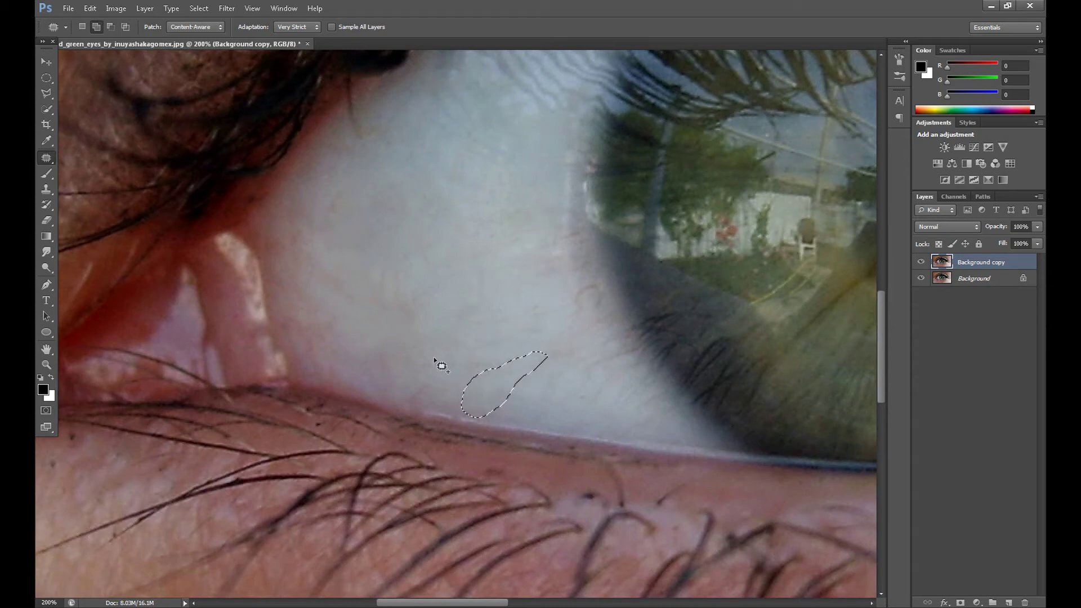
right_click(435, 358)
click(470, 365)
Heal the small curved vein at the iris's lower inner edge with the Spot Healing Brush
right_click(51, 156)
click(78, 162)
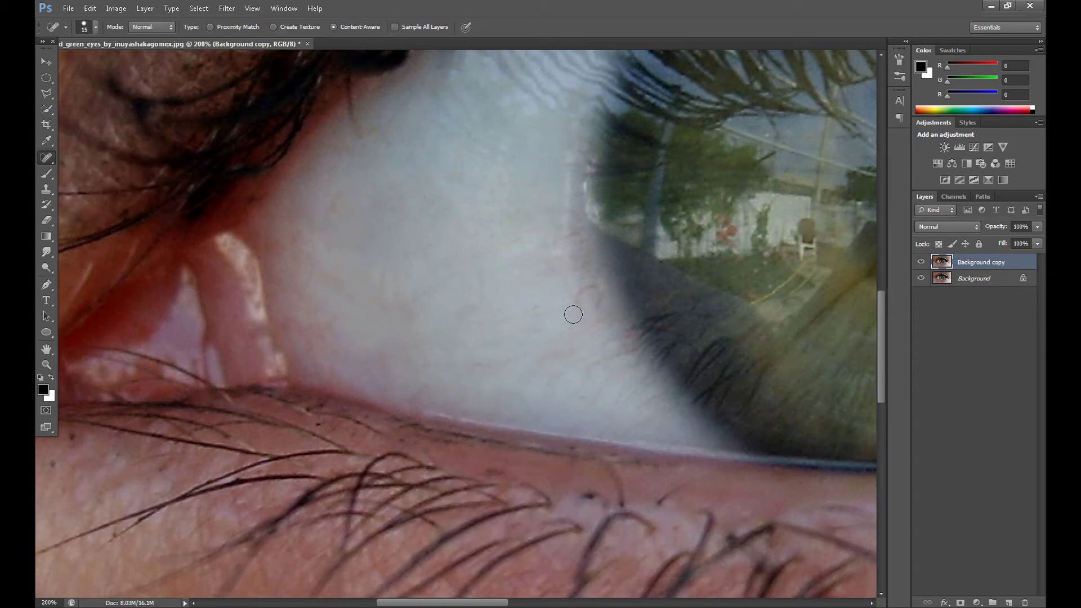
drag(575, 314, 588, 287)
Patch the veins in the eye white at the outer corner with the Patch Tool and deselect
drag(496, 602, 613, 595)
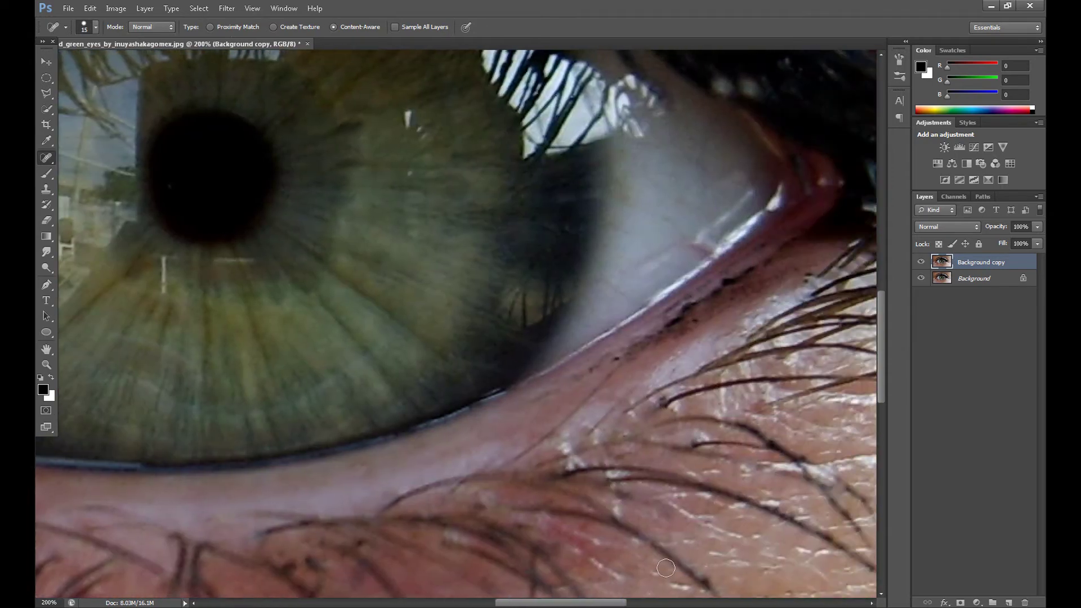
drag(881, 344, 874, 318)
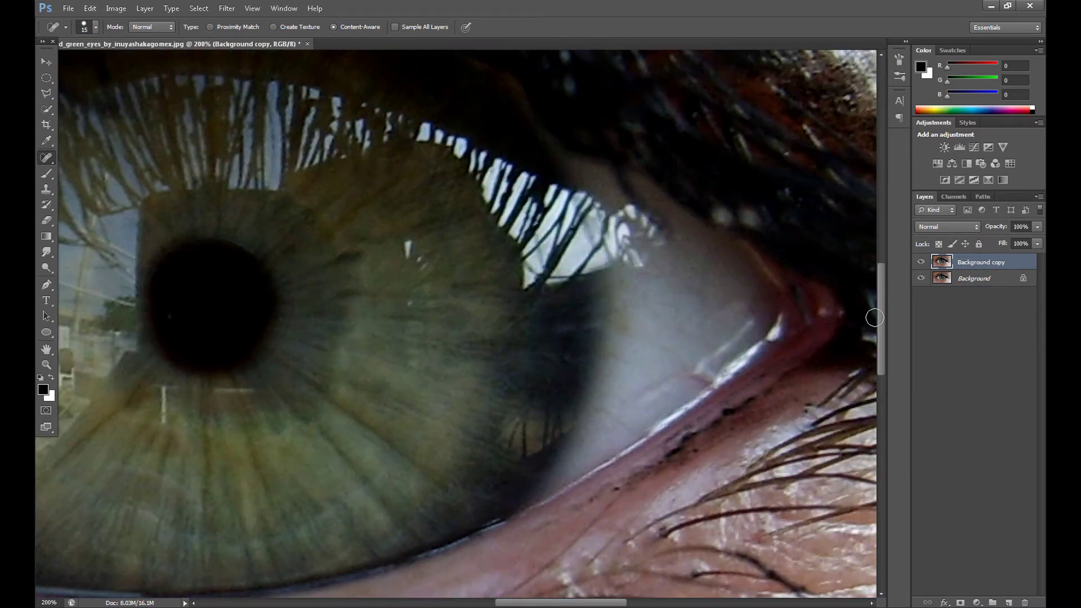
right_click(48, 161)
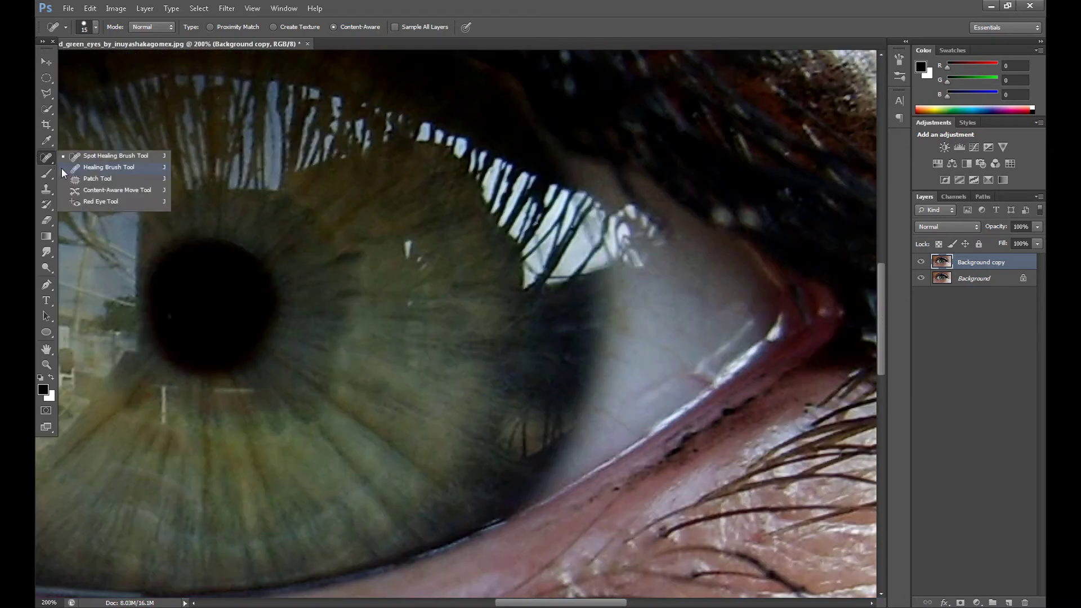
click(101, 180)
drag(693, 360, 650, 348)
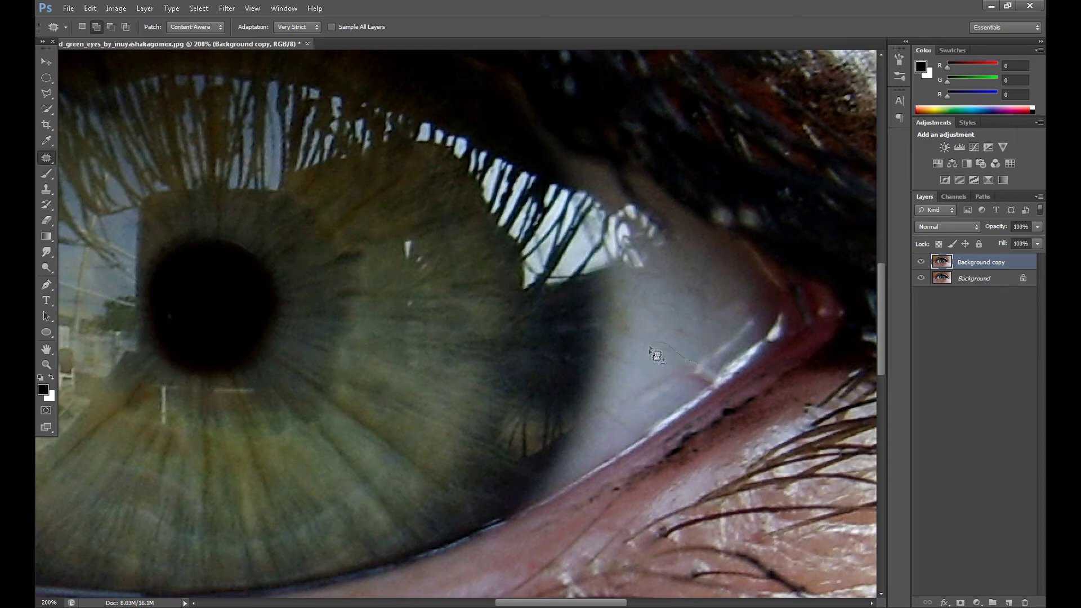
drag(646, 403, 681, 326)
right_click(667, 335)
click(678, 343)
Try patching the narrow strip along the outer corner's lower lid highlight, then step backward
mouse_move(752, 333)
mouse_down()
mouse_move(708, 374)
mouse_move(694, 363)
mouse_up()
click(68, 8)
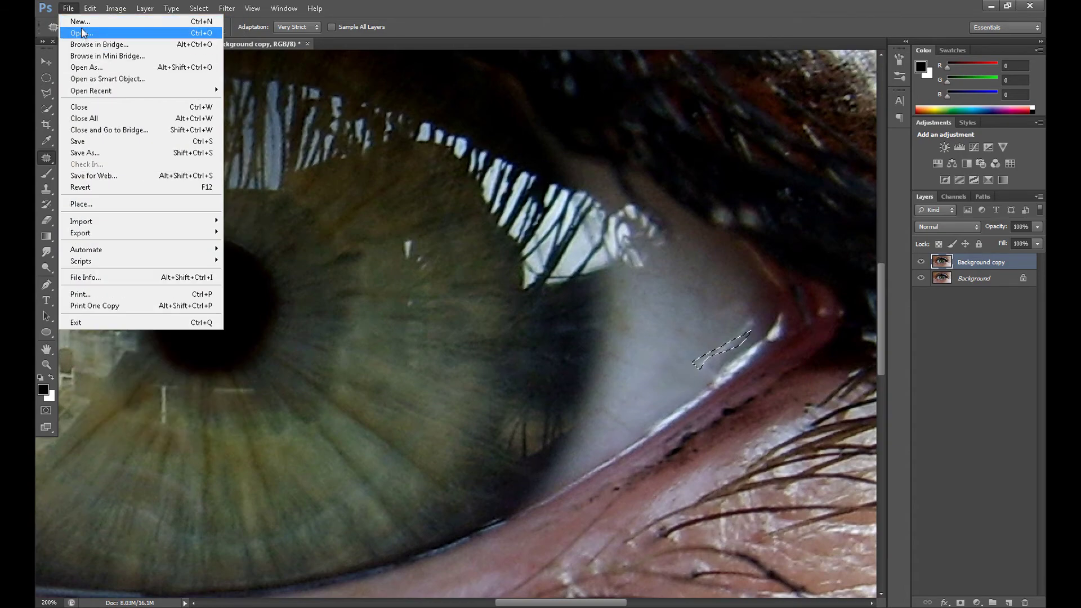
mouse_move(90, 8)
click(102, 44)
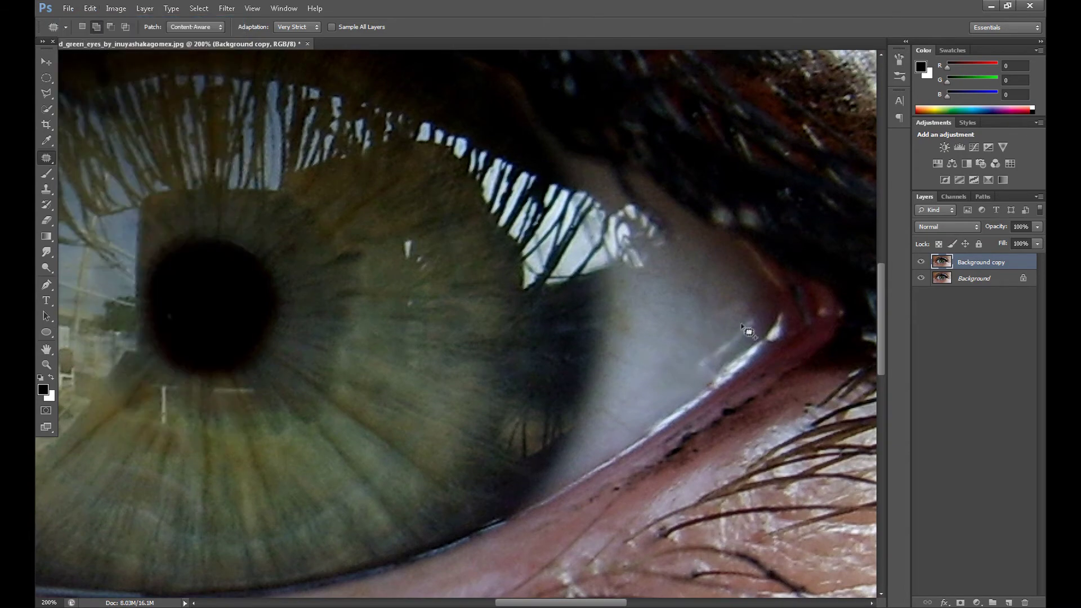
Patch the strip beside the lower lid highlight at the outer corner again and deselect it
mouse_move(754, 330)
mouse_down()
mouse_move(707, 365)
mouse_move(762, 322)
mouse_move(754, 315)
mouse_up()
right_click(712, 330)
click(731, 336)
Compare the retouched eye white with the original by toggling the visibility of the Background copy layer
key(ctrl+minus)
key(ctrl+minus)
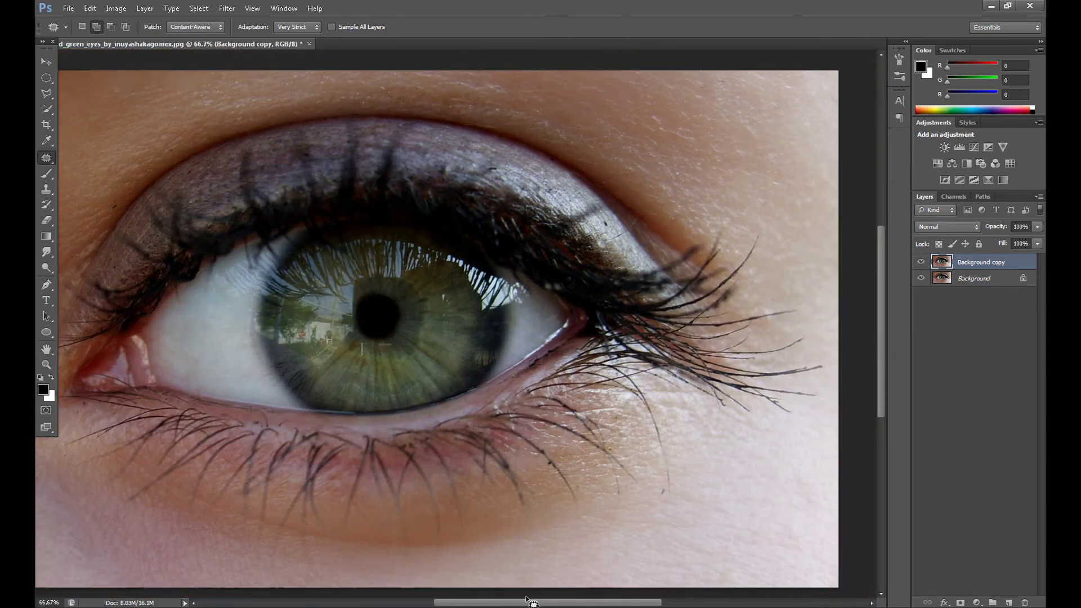
drag(532, 601, 482, 602)
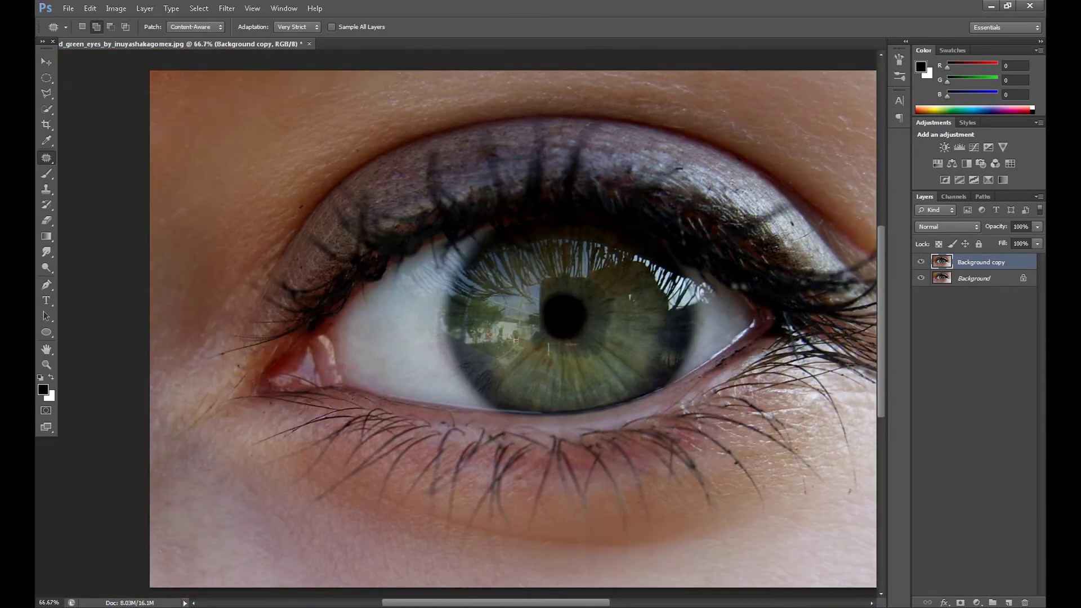
click(921, 261)
click(920, 262)
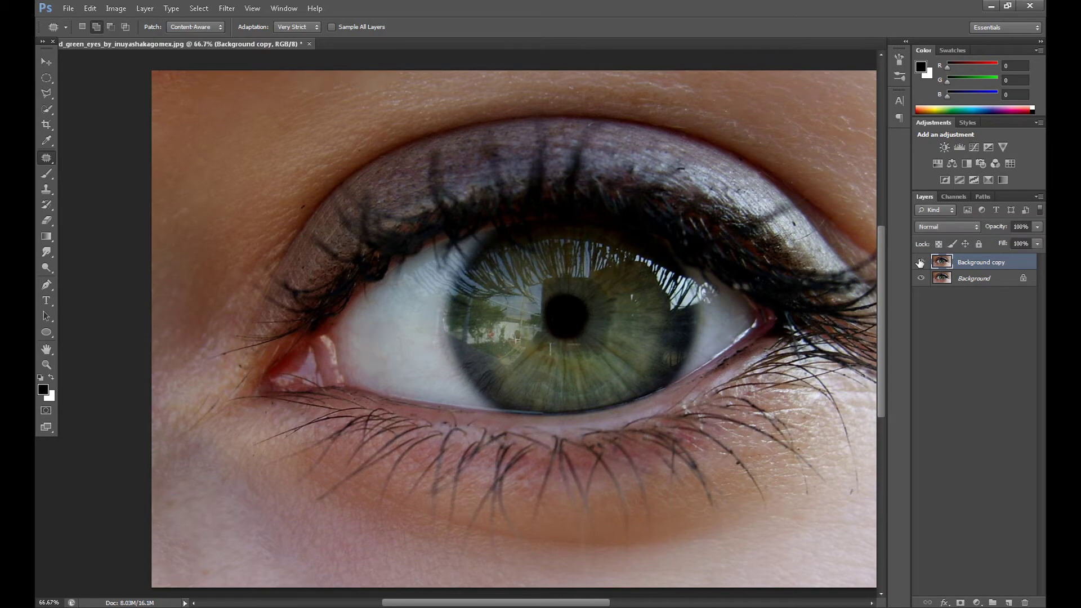
Patch the remaining redness along the iris's inner edge and in the neighbouring eye white, clearing each selection
key(ctrl+plus)
key(ctrl+plus)
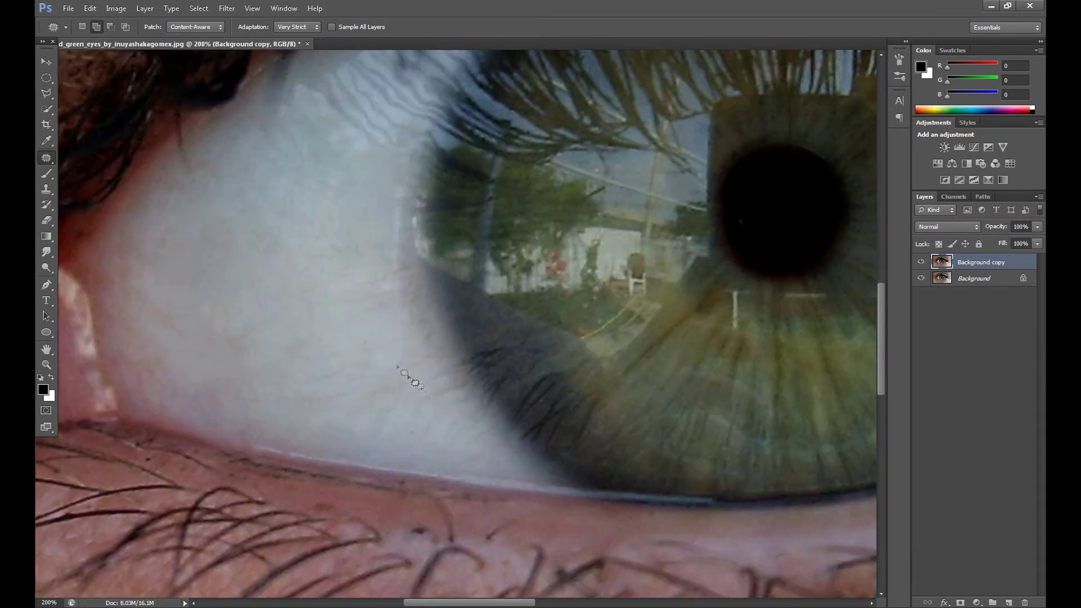
mouse_move(465, 394)
mouse_down()
mouse_move(419, 399)
mouse_move(467, 380)
mouse_move(445, 397)
mouse_up()
right_click(418, 407)
click(442, 204)
mouse_move(387, 295)
mouse_down()
mouse_move(417, 272)
mouse_move(338, 278)
mouse_up()
key(ctrl+d)
Patch the small blemish in the inner eye white just above the lower lid, then deselect
mouse_move(285, 435)
mouse_down()
mouse_move(262, 441)
mouse_move(235, 435)
mouse_move(245, 415)
mouse_move(274, 444)
mouse_up()
right_click(250, 431)
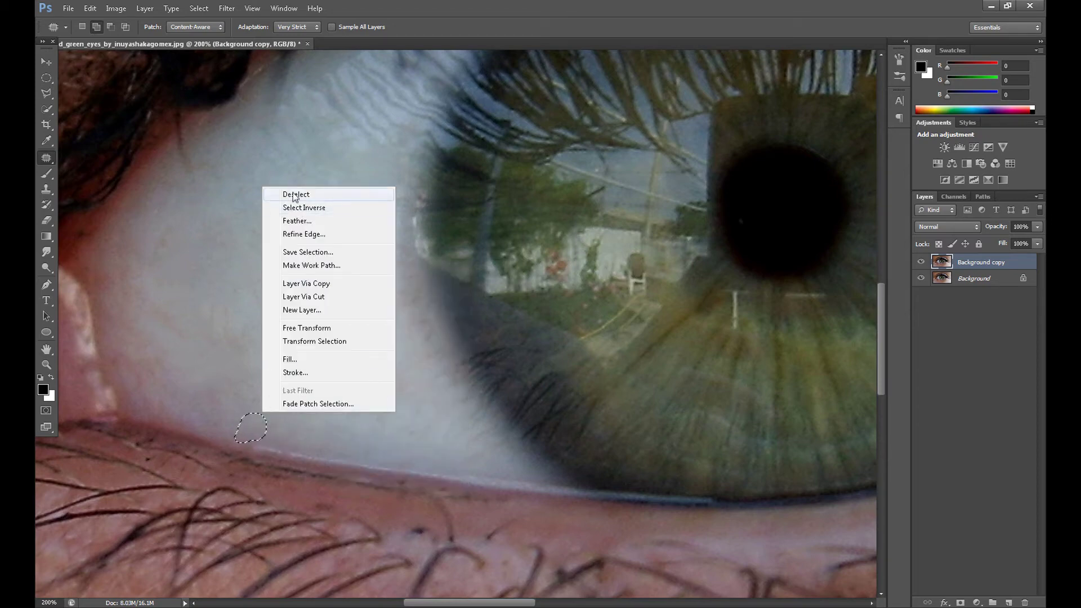
click(295, 195)
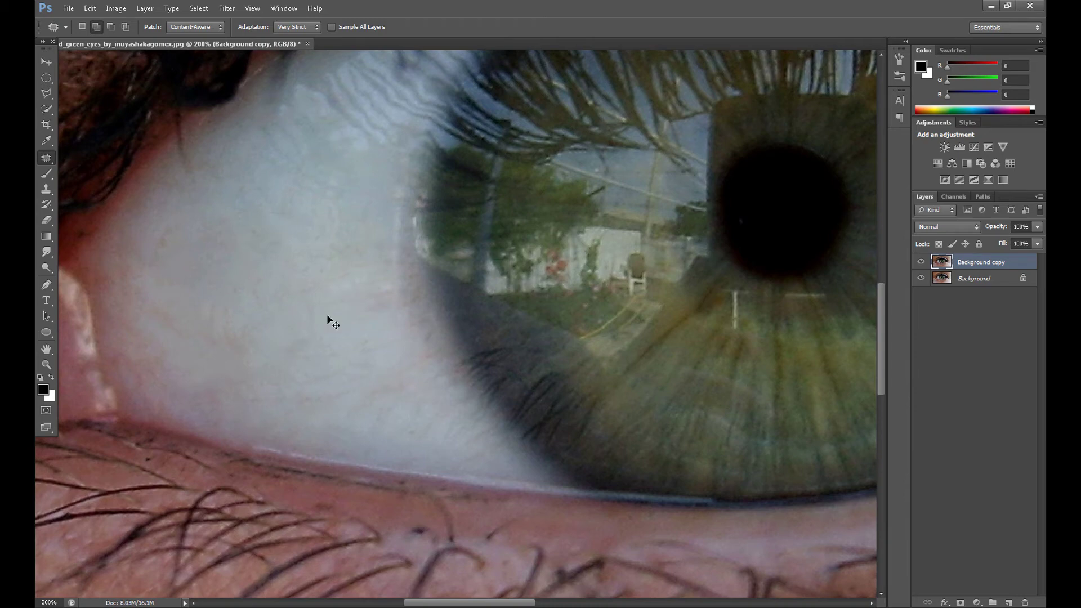
key(ctrl+minus)
key(ctrl+minus)
key(ctrl+minus)
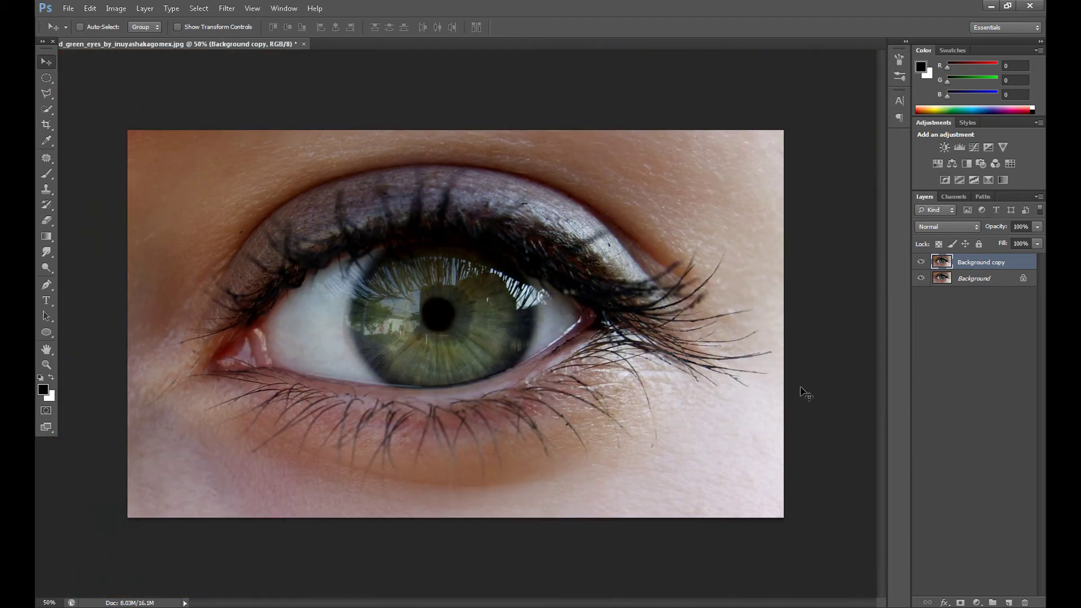
Rename the Background copy layer "removing veins" and compare it with the original by toggling its visibility
right_click(973, 263)
click(972, 263)
right_click(984, 262)
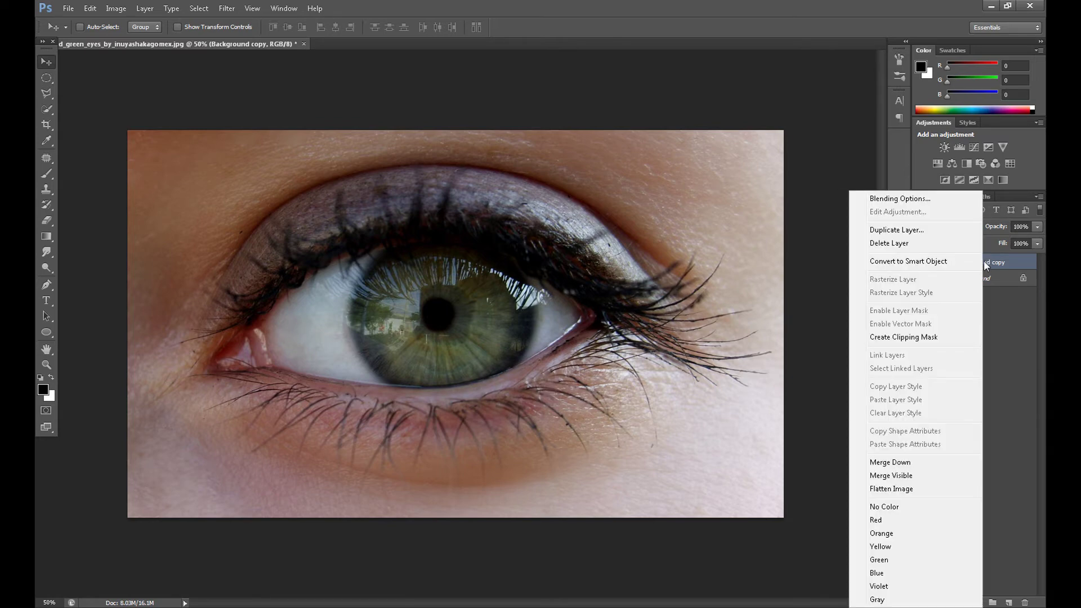
click(1000, 267)
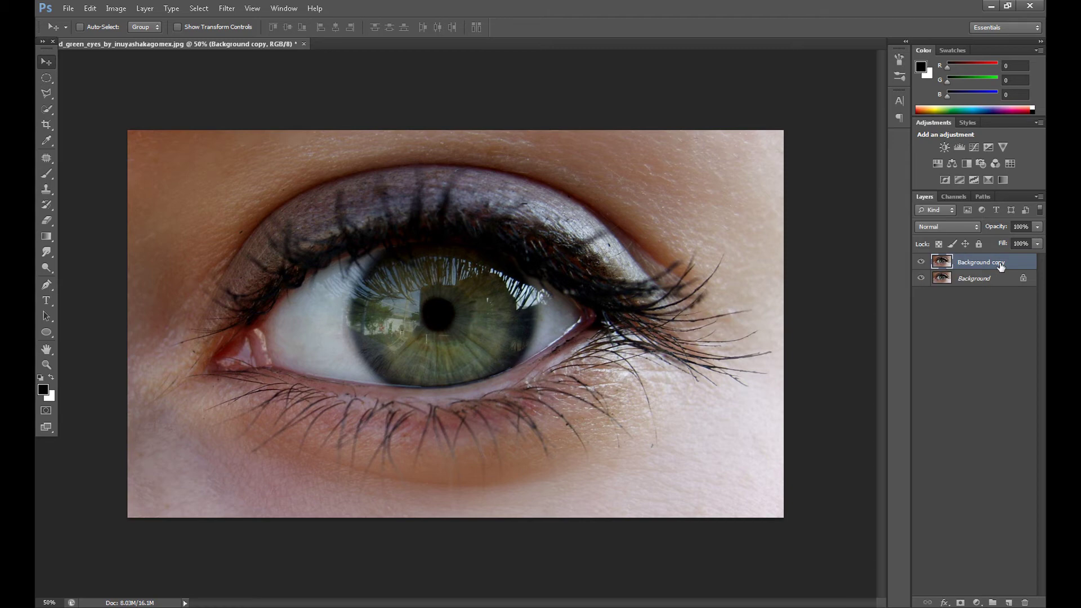
double_click(995, 263)
text(removing veins)
key(Return)
click(921, 262)
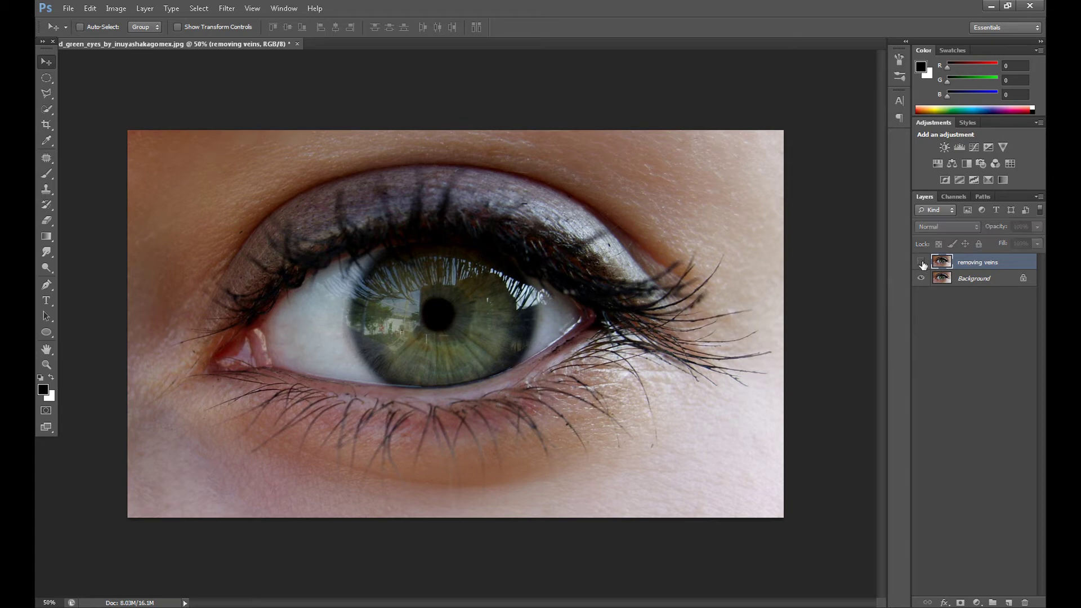
click(921, 263)
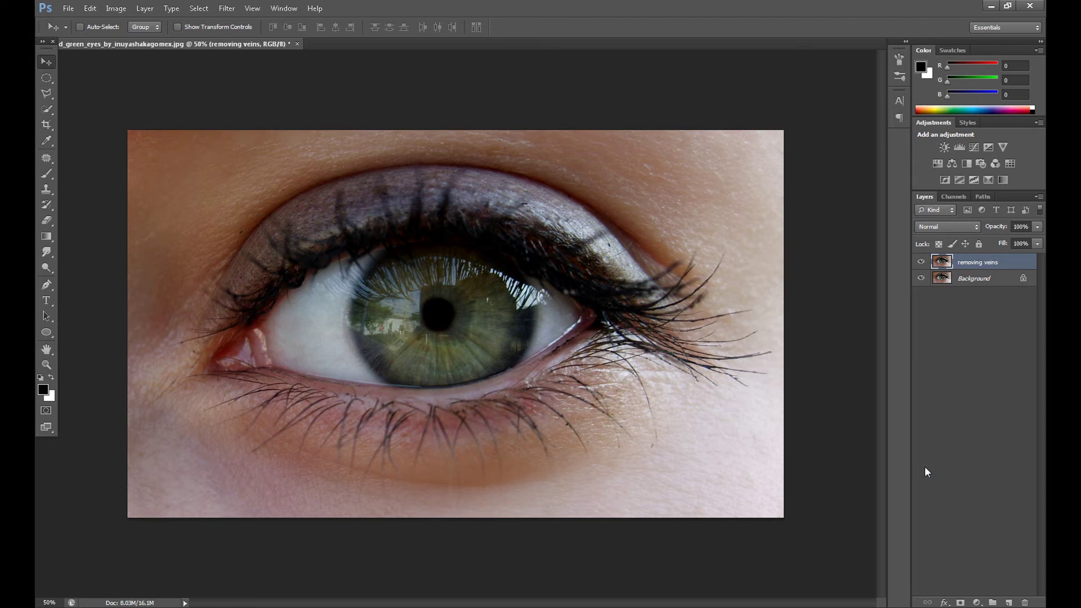
Select the iris with the Elliptical Marquee tool, about 6 in wide and 4.75 in high, with a 5 px feather
click(48, 77)
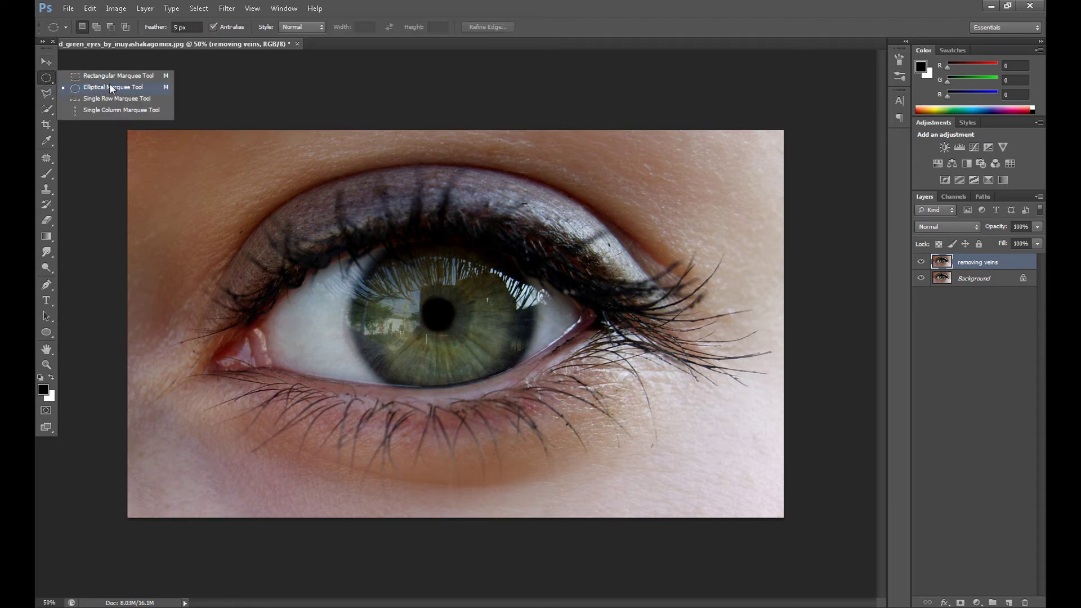
click(47, 78)
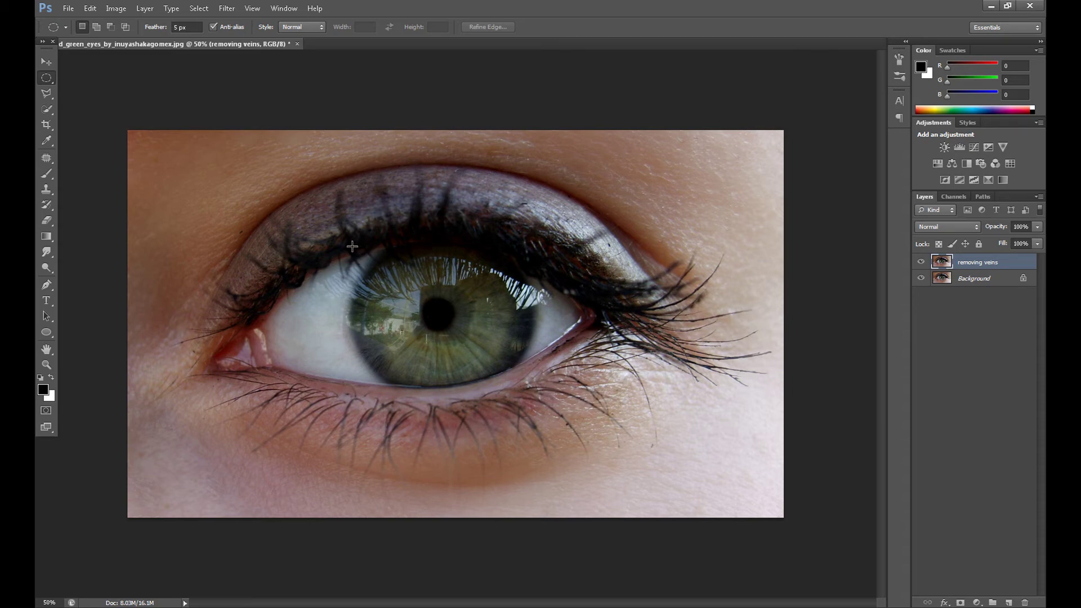
drag(355, 249, 527, 386)
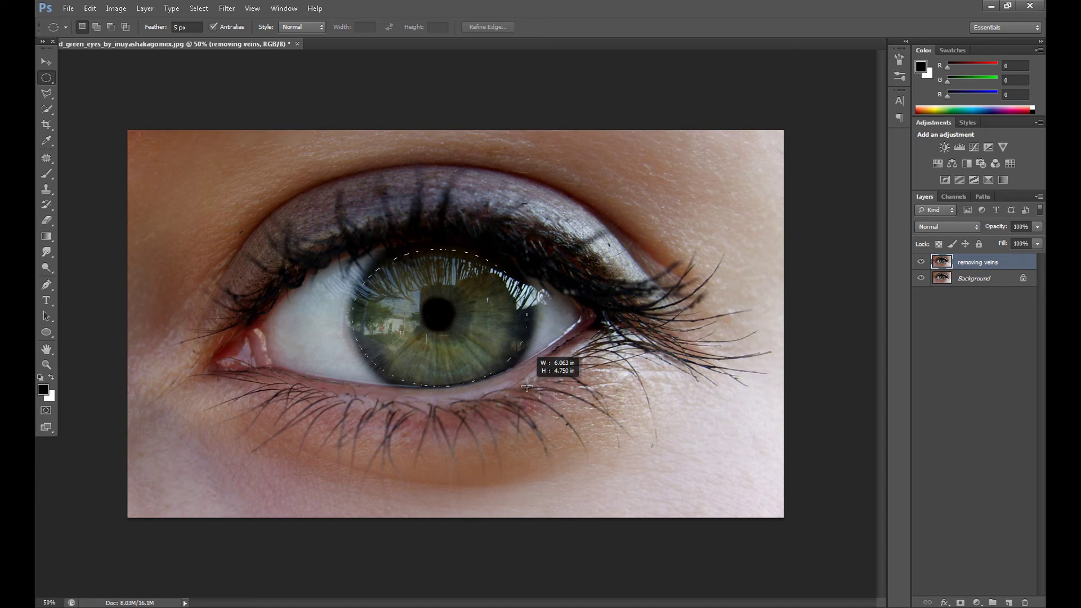
drag(526, 385, 526, 386)
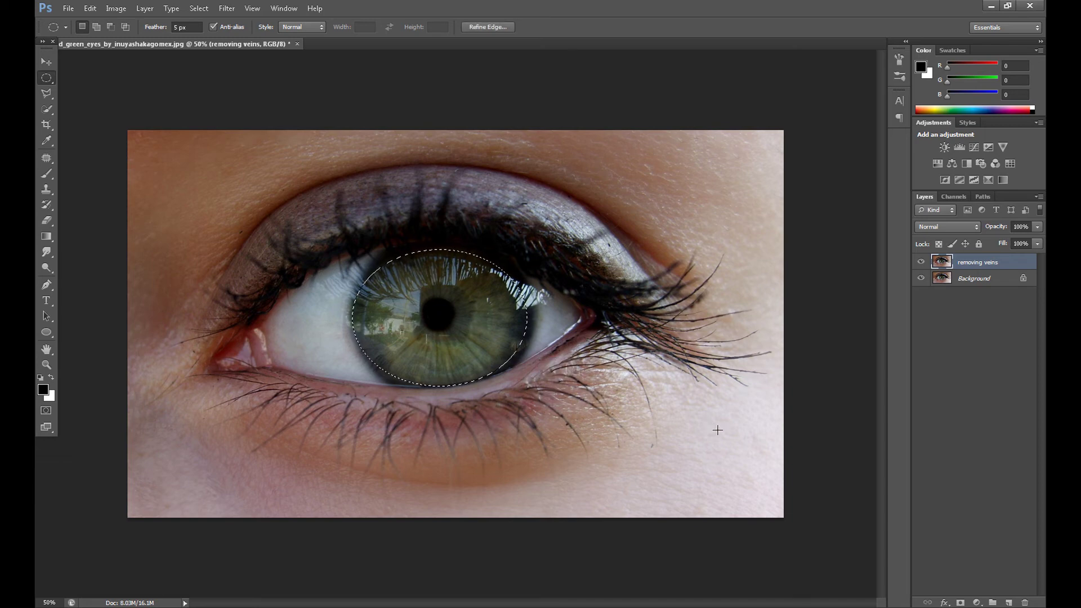
Add a Hue/Saturation adjustment layer for the selected iris and set its saturation to 30
click(977, 603)
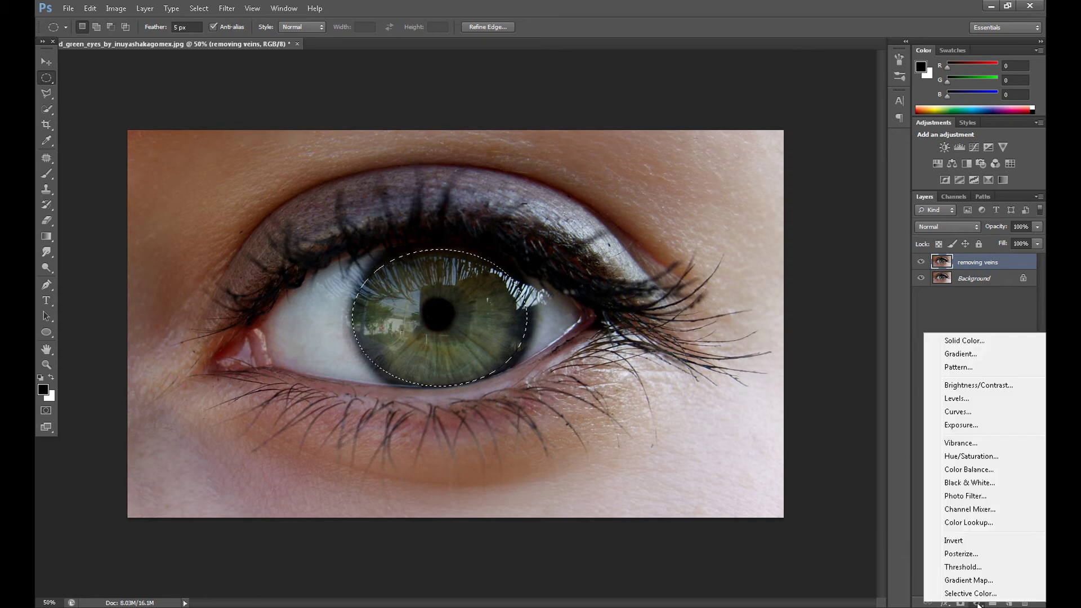
click(982, 457)
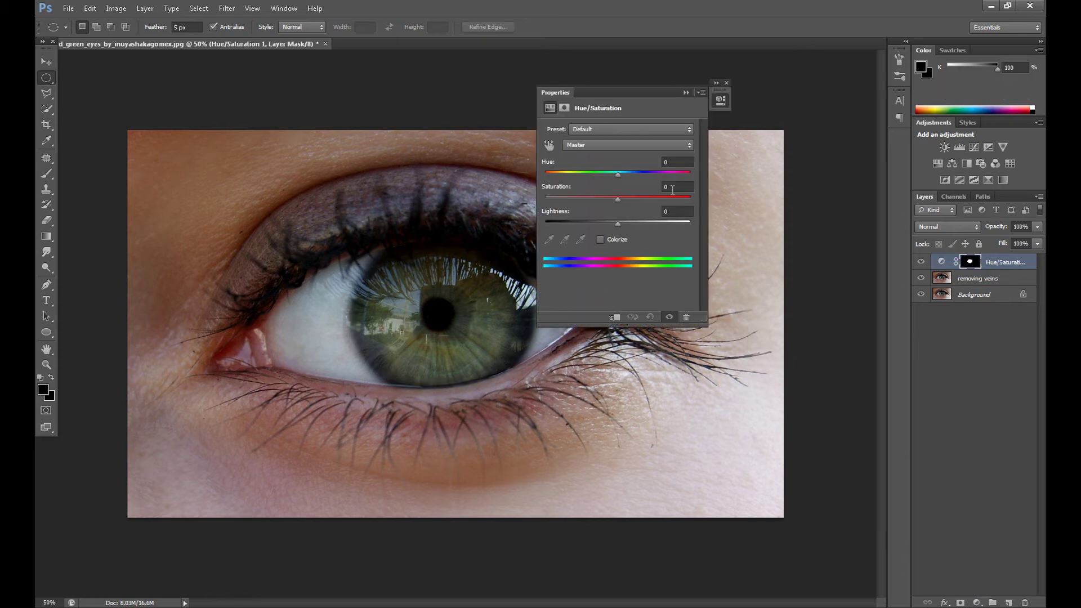
click(666, 189)
text(30)
key(shift+Up)
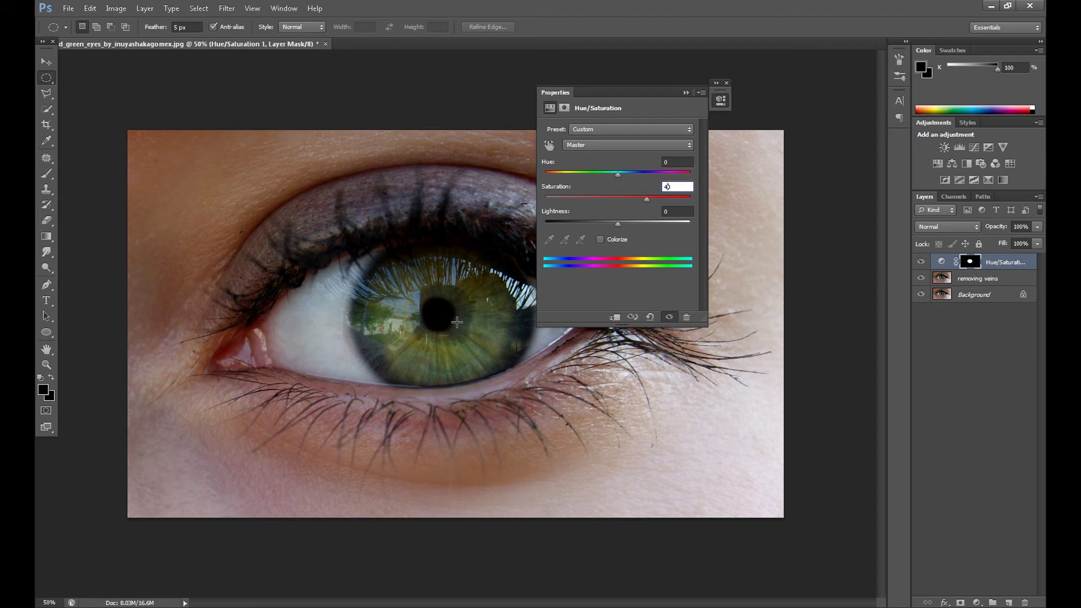
key(shift+Down)
click(726, 82)
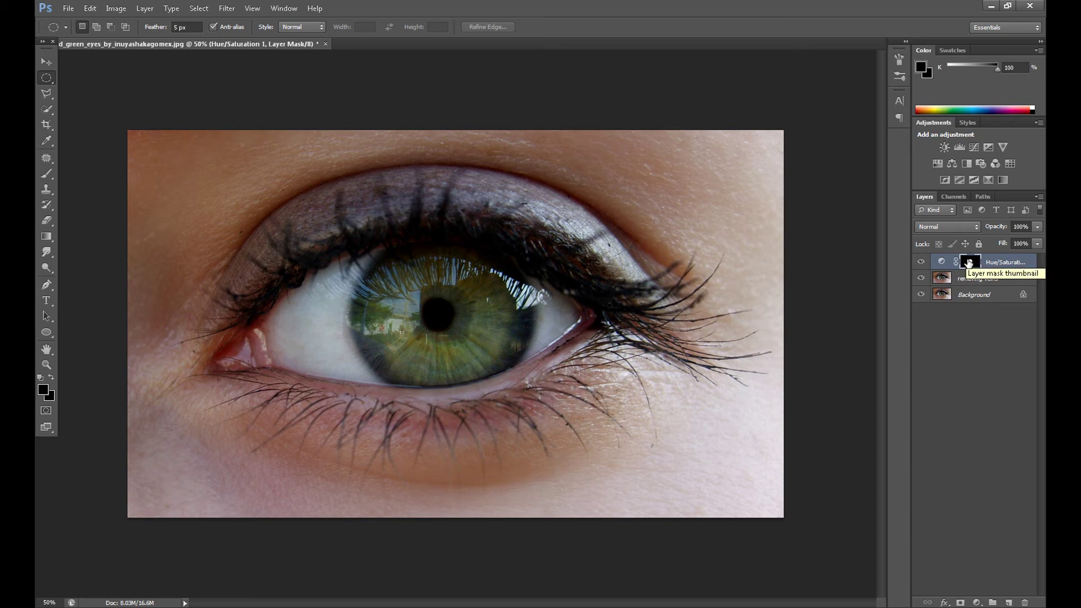
Reload the iris selection from the Hue/Saturation mask and add a Color Balance adjustment shifting its midtones towards cyan, green and yellow
drag(968, 263, 970, 267)
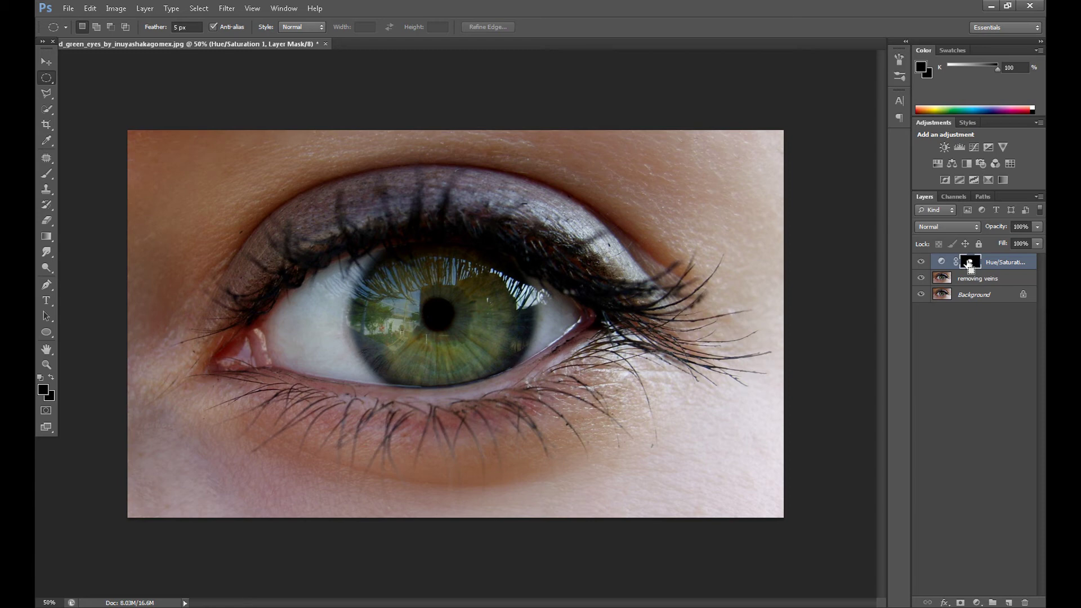
ctrl+click(969, 267)
click(976, 601)
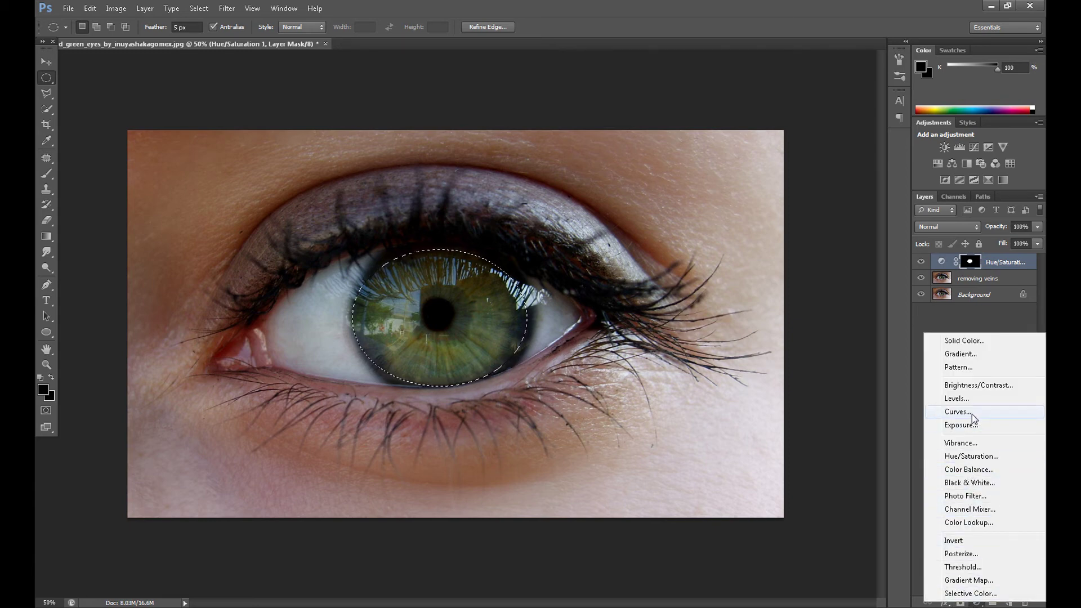
click(972, 470)
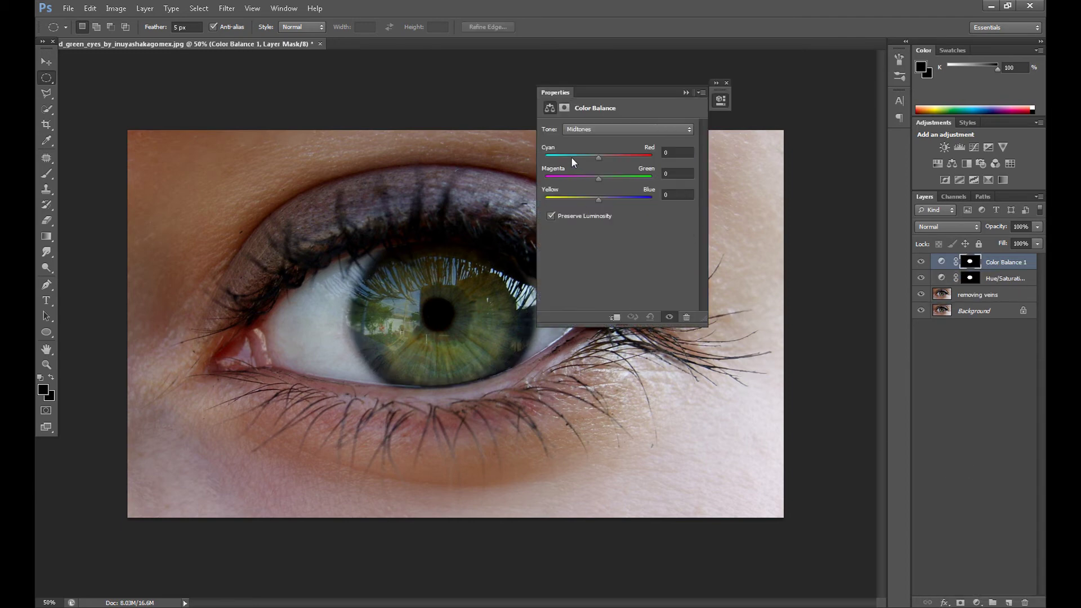
click(582, 154)
drag(600, 175, 591, 199)
click(727, 83)
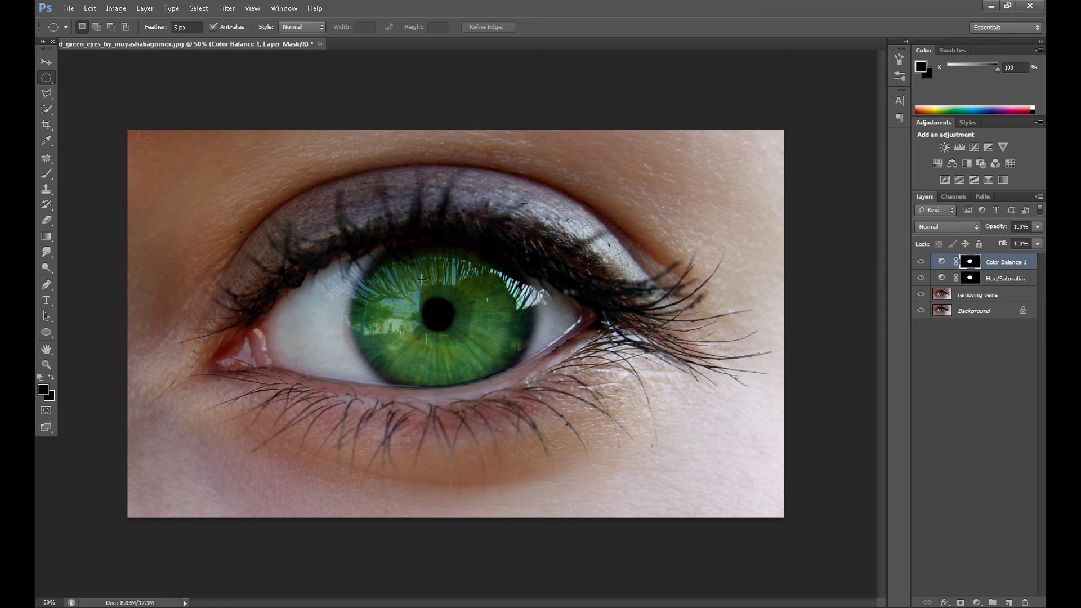
Soften the Color Balance layer mask with a Gaussian Blur of 25 pixels radius
click(229, 9)
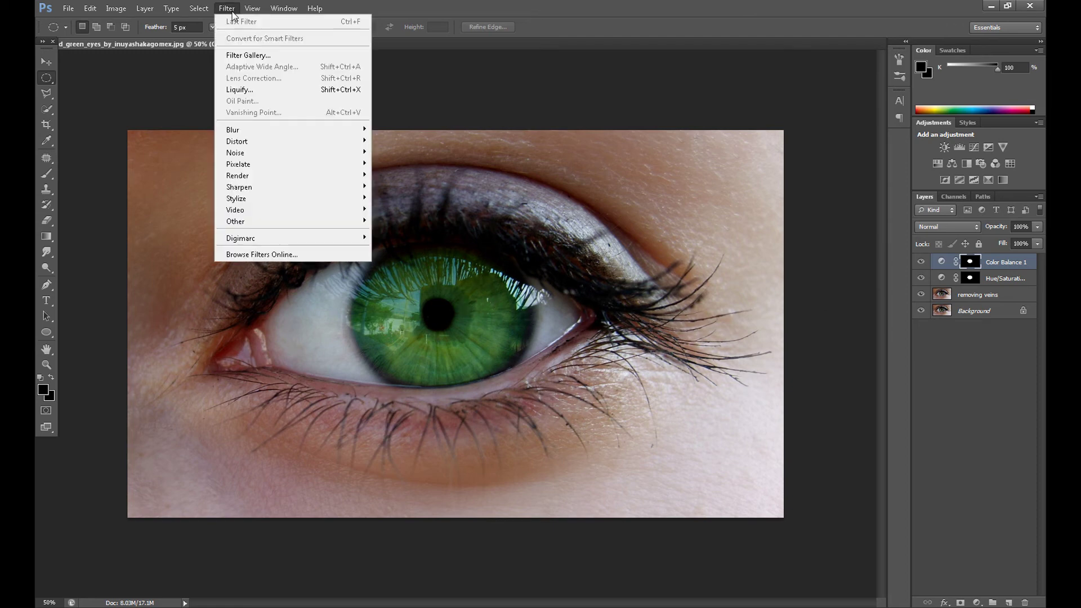
mouse_move(247, 130)
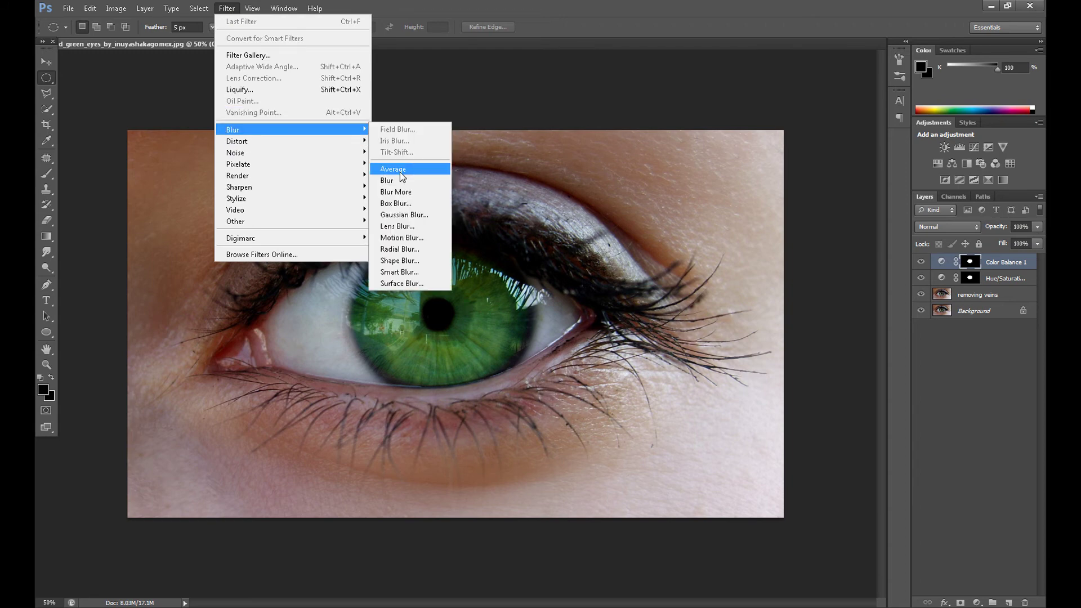
click(419, 215)
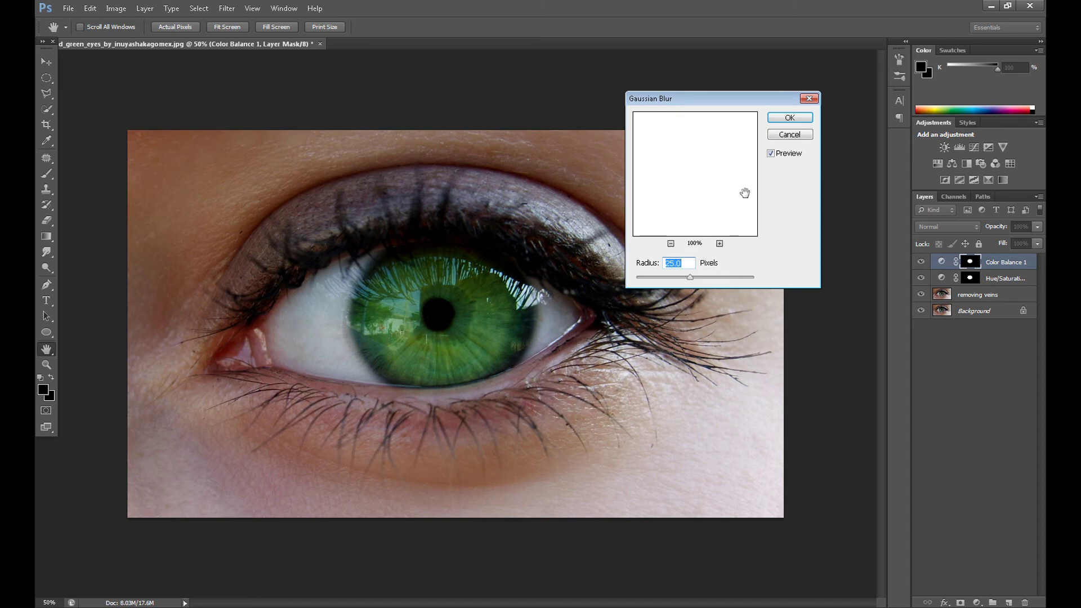
click(781, 120)
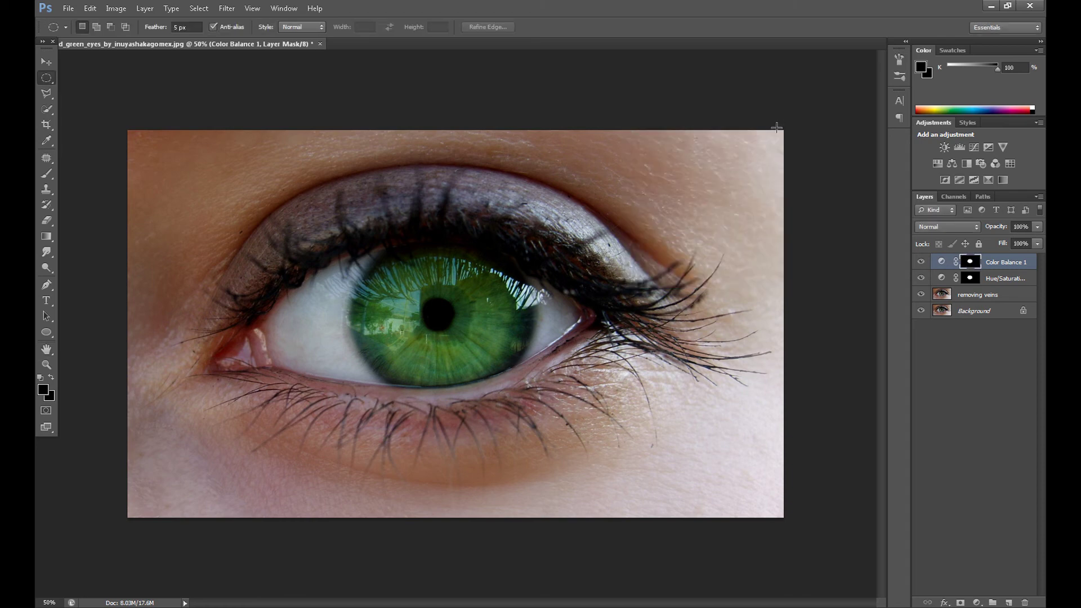
Choose the Dodge tool and add a new top layer filled with 50% Gray in Overlay blending mode
click(46, 62)
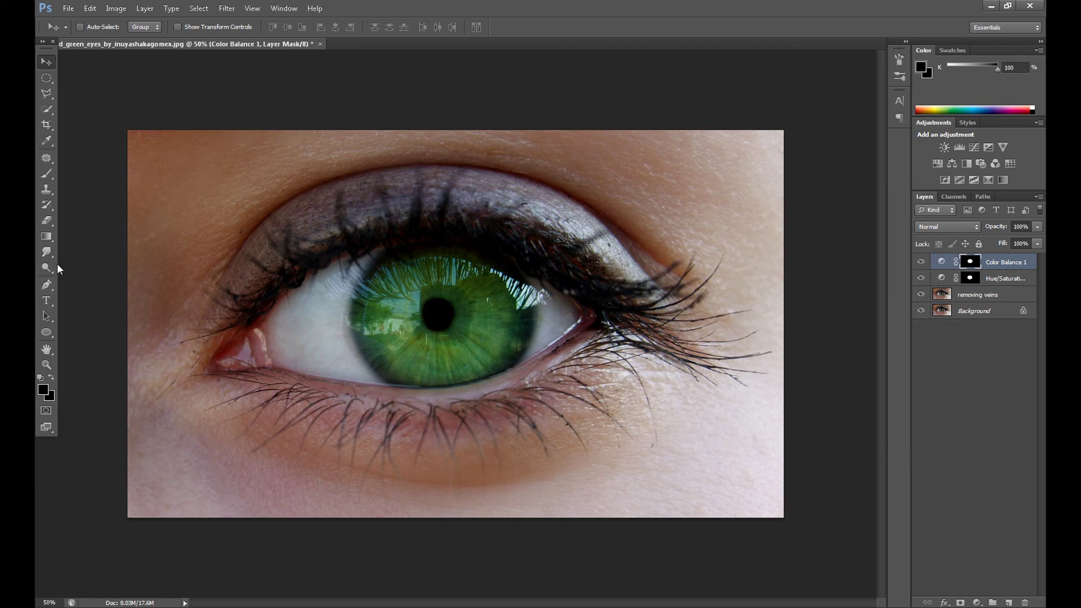
drag(52, 265, 100, 268)
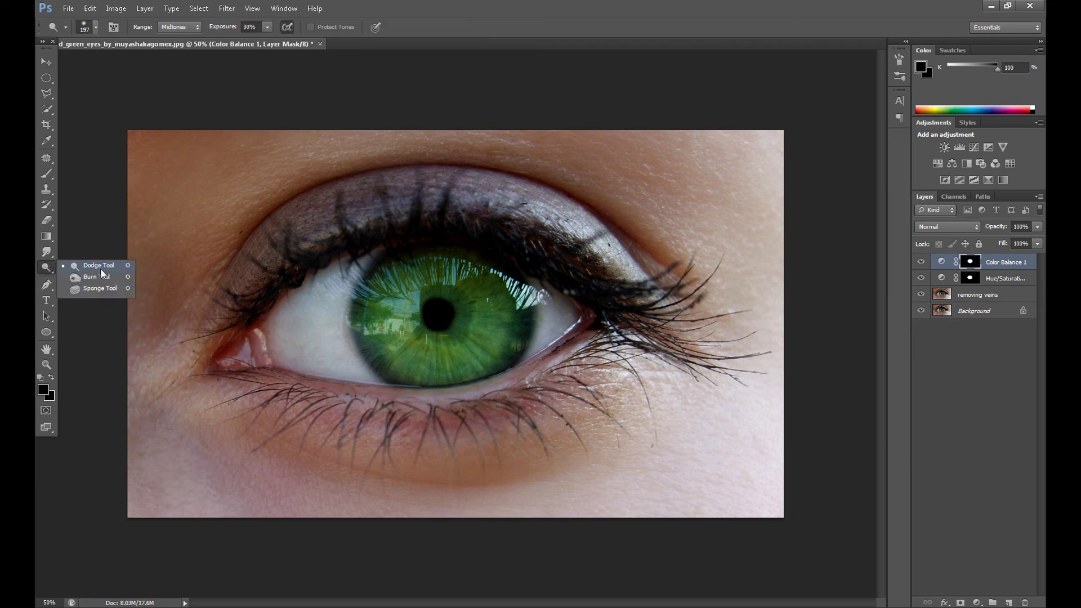
click(48, 271)
click(1007, 602)
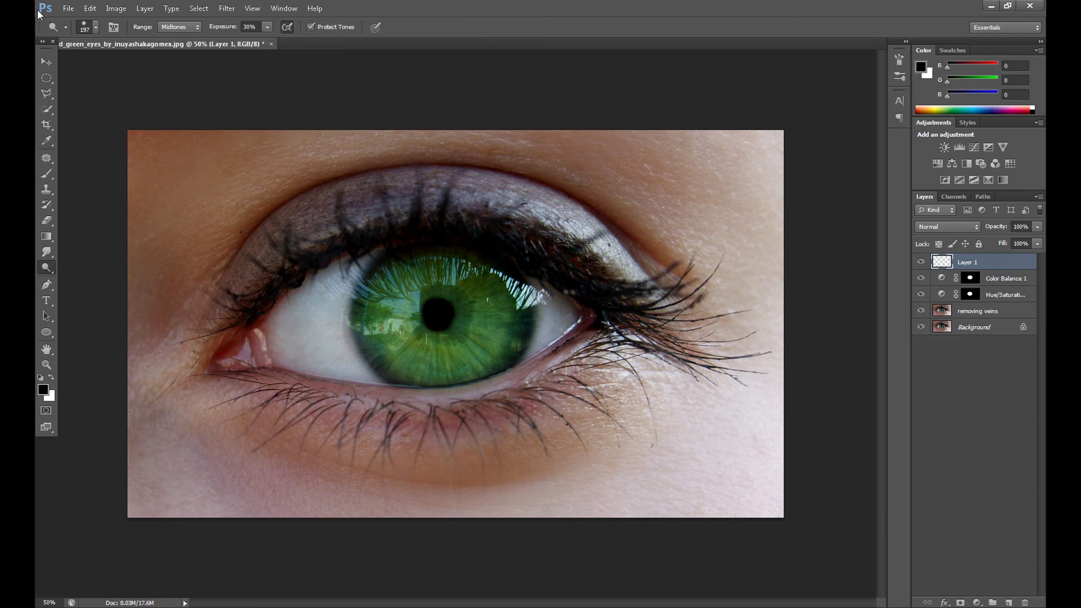
click(91, 8)
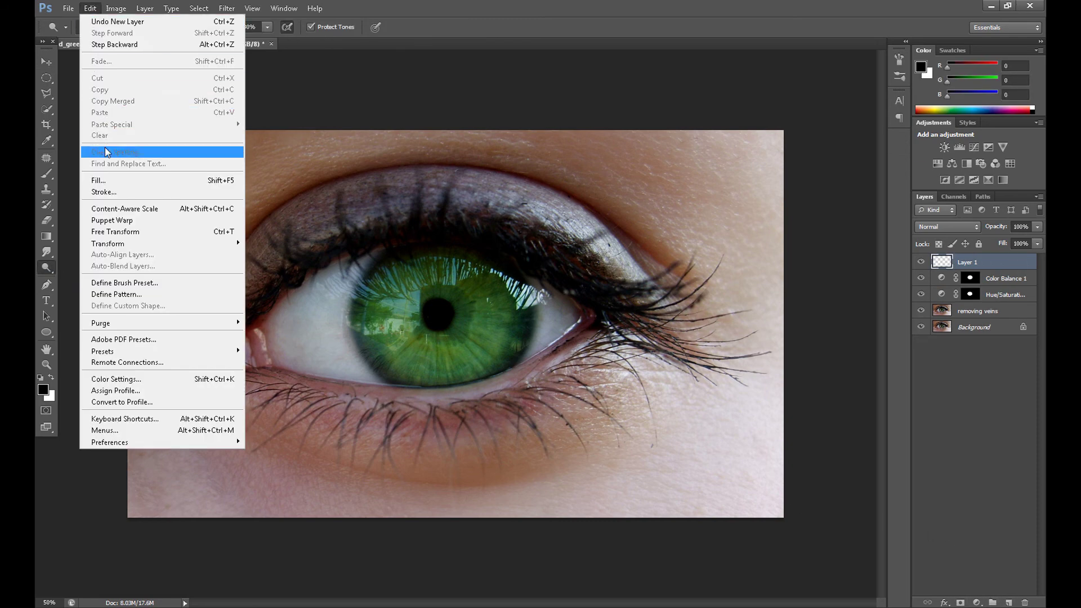
click(111, 180)
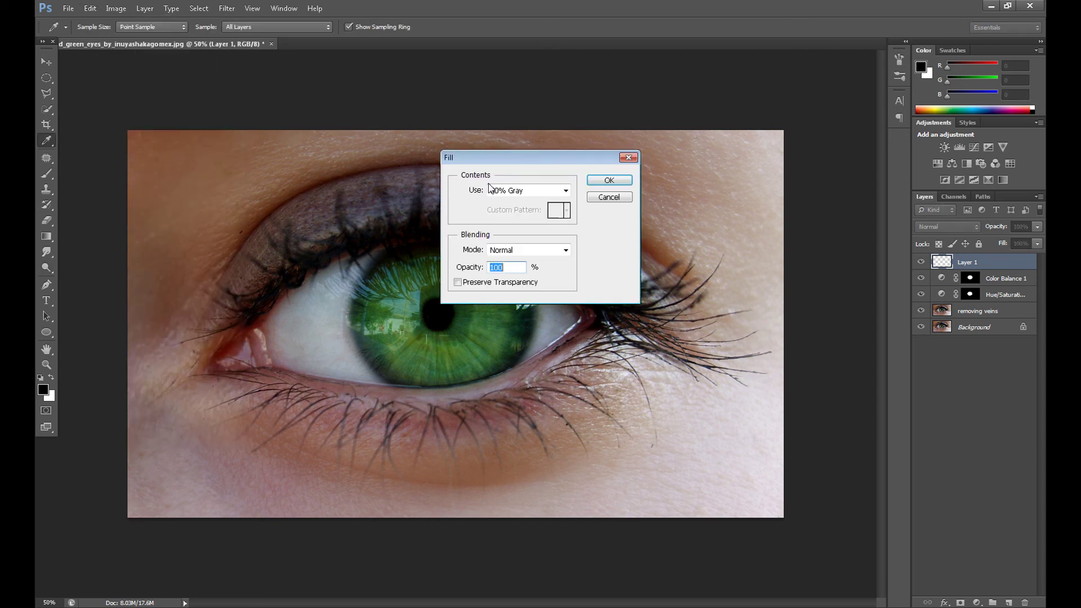
click(602, 182)
key(o)
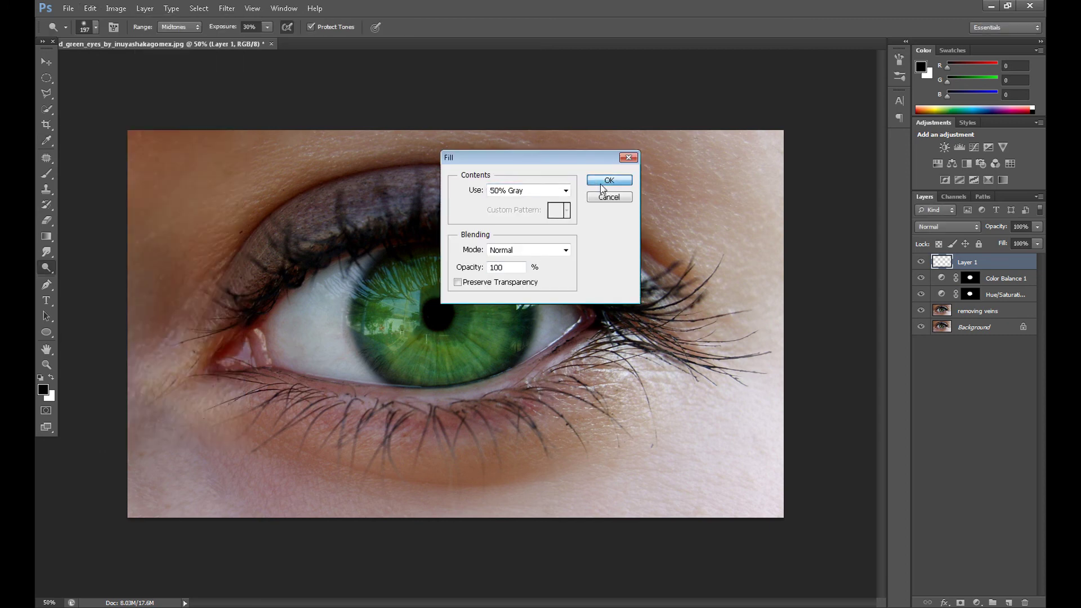
click(955, 231)
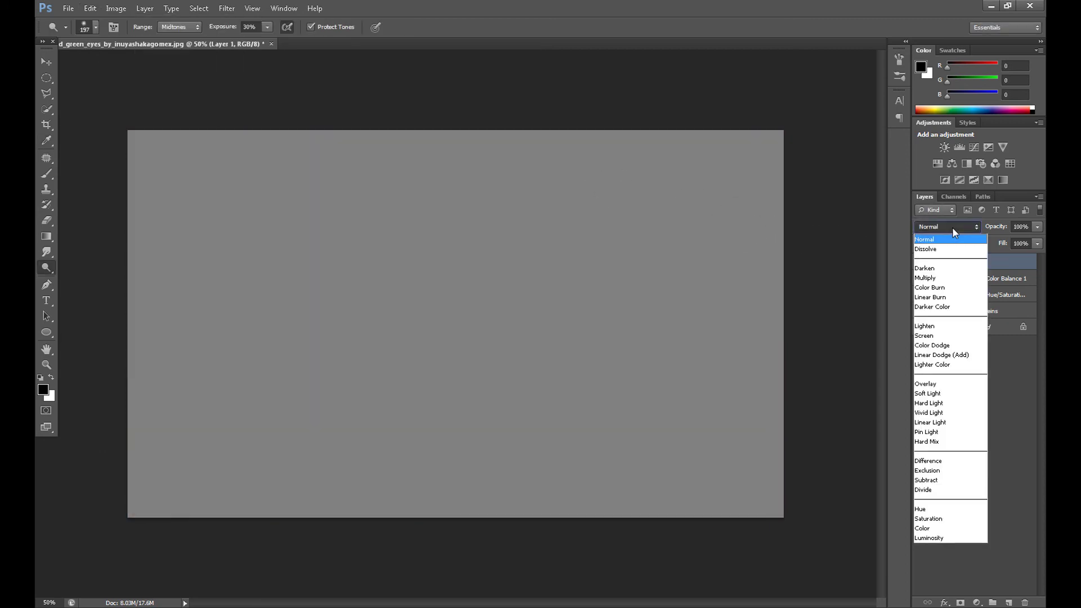
click(938, 389)
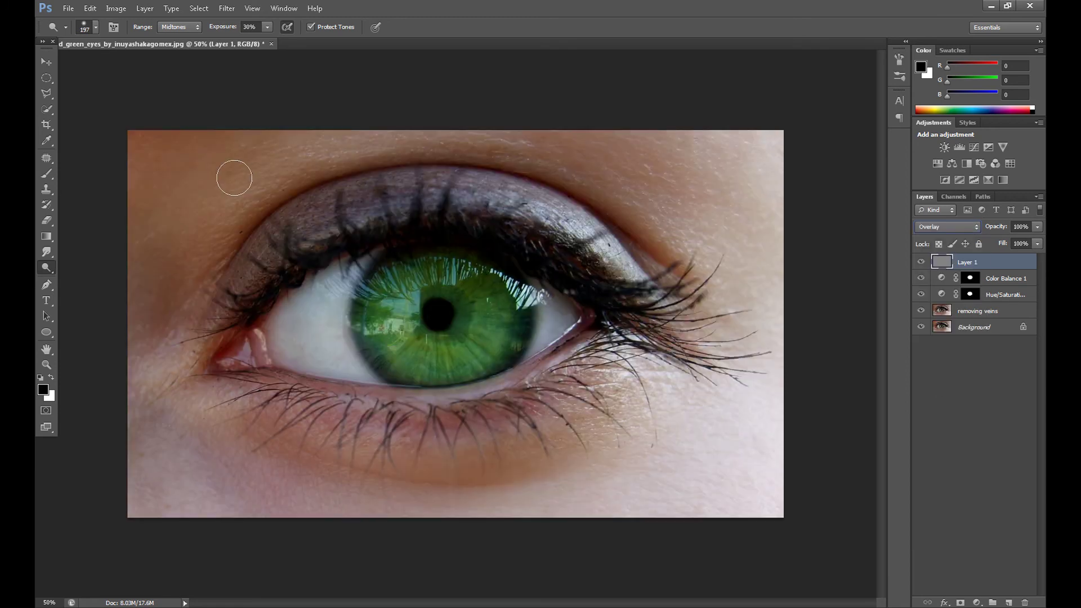
Brighten the eye white and the iris on the gray layer using the Dodge tool at 30% exposure in the midtones
drag(329, 297, 345, 277)
mouse_move(296, 235)
mouse_down()
mouse_move(329, 275)
mouse_move(350, 275)
mouse_move(289, 308)
mouse_move(278, 326)
mouse_move(283, 352)
mouse_move(417, 371)
mouse_move(492, 353)
mouse_move(569, 313)
mouse_move(512, 284)
mouse_move(401, 270)
mouse_move(323, 295)
mouse_move(295, 328)
mouse_move(371, 311)
mouse_move(330, 331)
mouse_move(361, 345)
mouse_move(333, 305)
mouse_move(365, 277)
mouse_move(393, 289)
mouse_move(399, 309)
mouse_move(372, 330)
mouse_move(399, 364)
mouse_move(367, 360)
mouse_move(387, 369)
mouse_move(460, 357)
mouse_move(386, 267)
mouse_move(292, 323)
mouse_move(360, 346)
mouse_move(340, 313)
mouse_move(311, 304)
mouse_move(330, 309)
mouse_move(310, 304)
mouse_move(329, 306)
mouse_move(326, 355)
mouse_move(290, 350)
mouse_move(295, 357)
mouse_move(513, 354)
mouse_move(525, 327)
mouse_move(536, 332)
mouse_move(481, 370)
mouse_move(501, 370)
mouse_move(396, 371)
mouse_move(458, 338)
mouse_move(406, 334)
mouse_move(433, 369)
mouse_move(501, 304)
mouse_move(461, 274)
mouse_move(495, 314)
mouse_move(490, 302)
mouse_move(478, 309)
mouse_move(563, 344)
mouse_move(563, 309)
mouse_move(563, 394)
mouse_move(421, 375)
mouse_move(313, 296)
mouse_move(444, 379)
mouse_move(356, 306)
mouse_move(429, 389)
mouse_move(371, 267)
mouse_move(332, 363)
mouse_up()
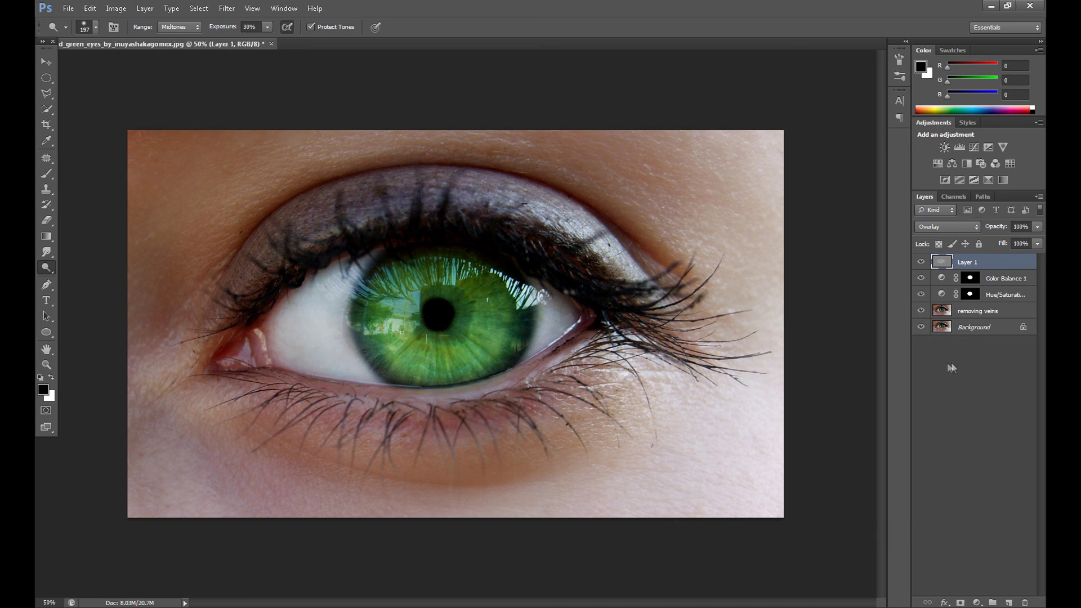
mouse_move(502, 368)
mouse_down()
mouse_move(408, 373)
mouse_move(444, 373)
mouse_up()
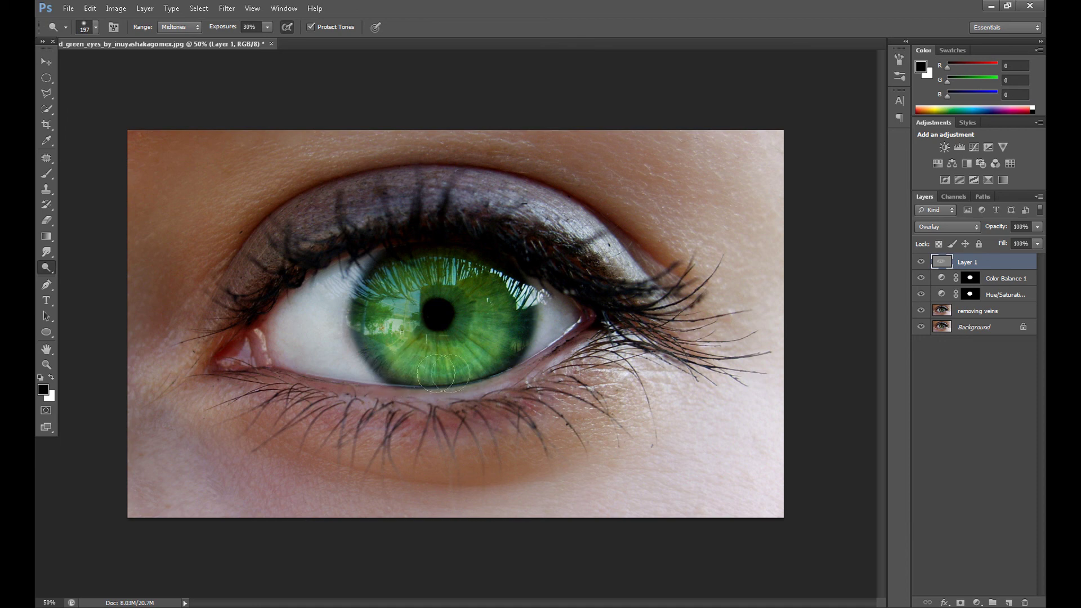
Place a duplicate of the Background layer above all other layers and hide it to compare before and after
click(953, 333)
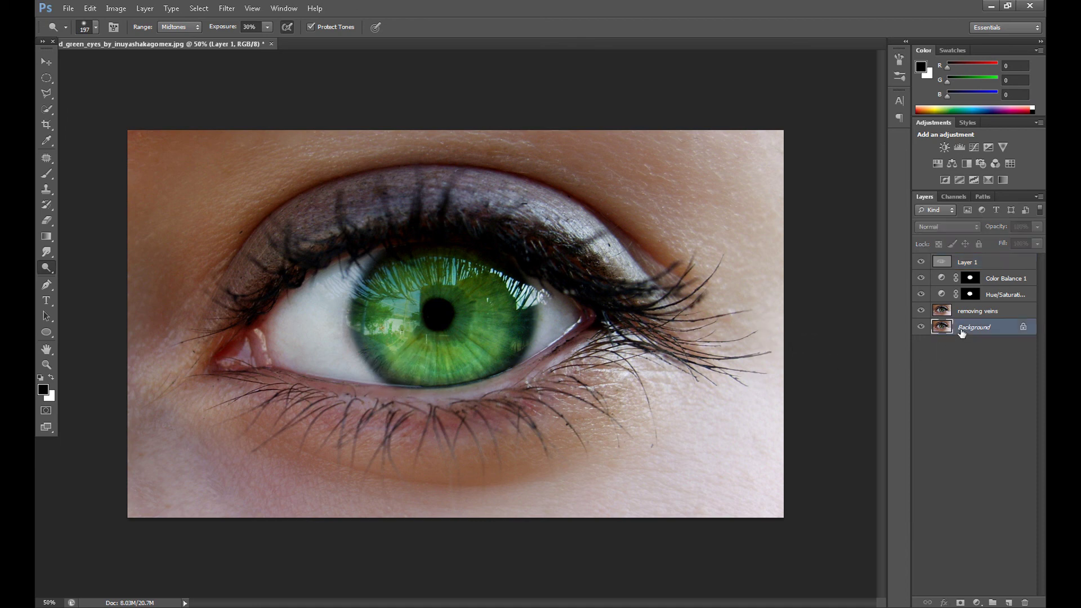
right_click(965, 334)
click(966, 355)
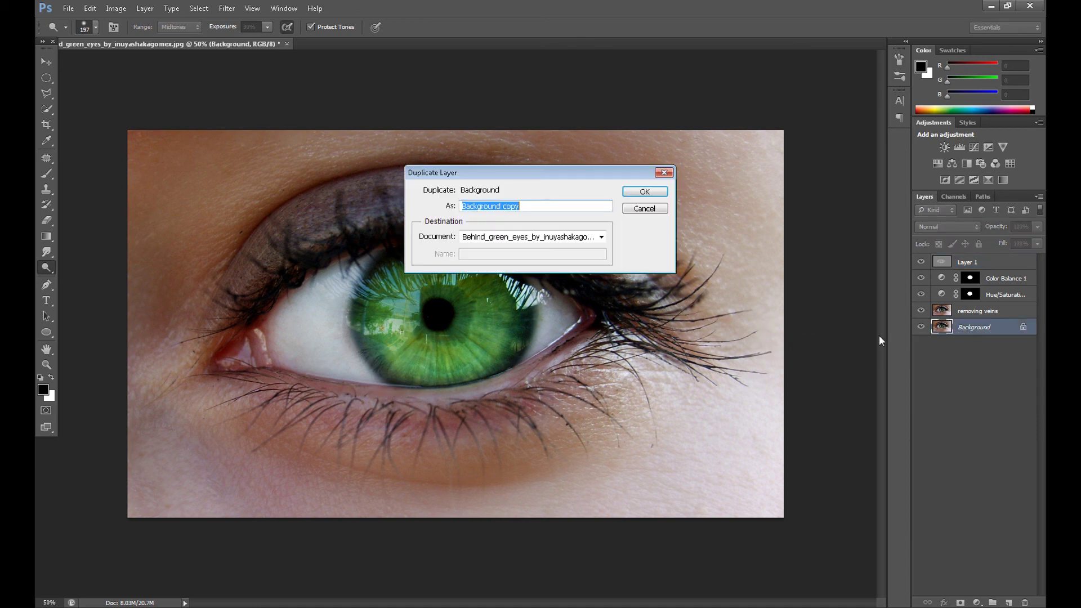
click(642, 191)
drag(956, 331, 951, 260)
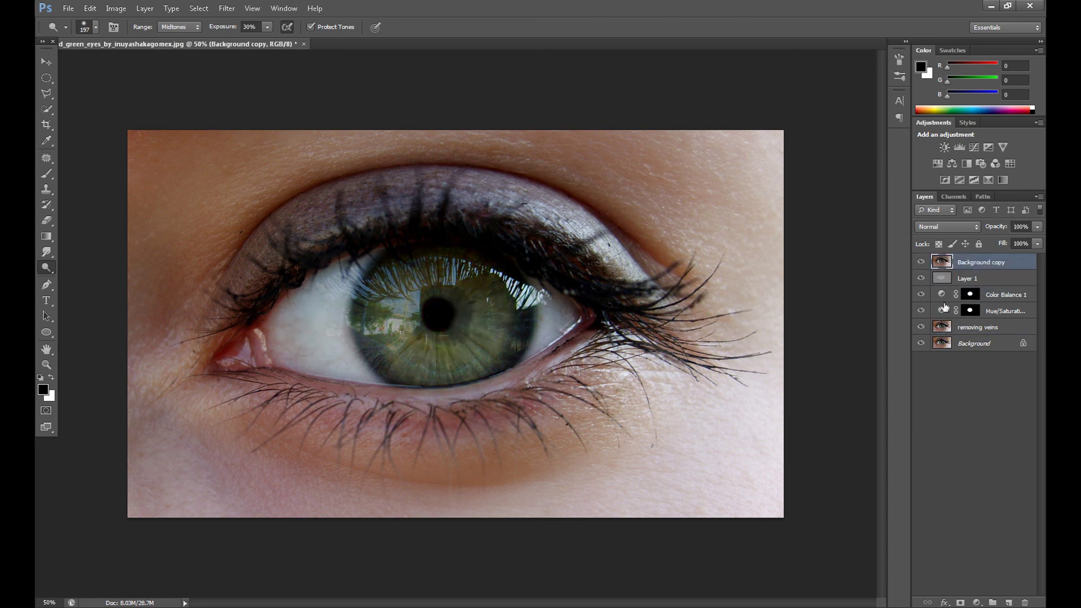
click(920, 262)
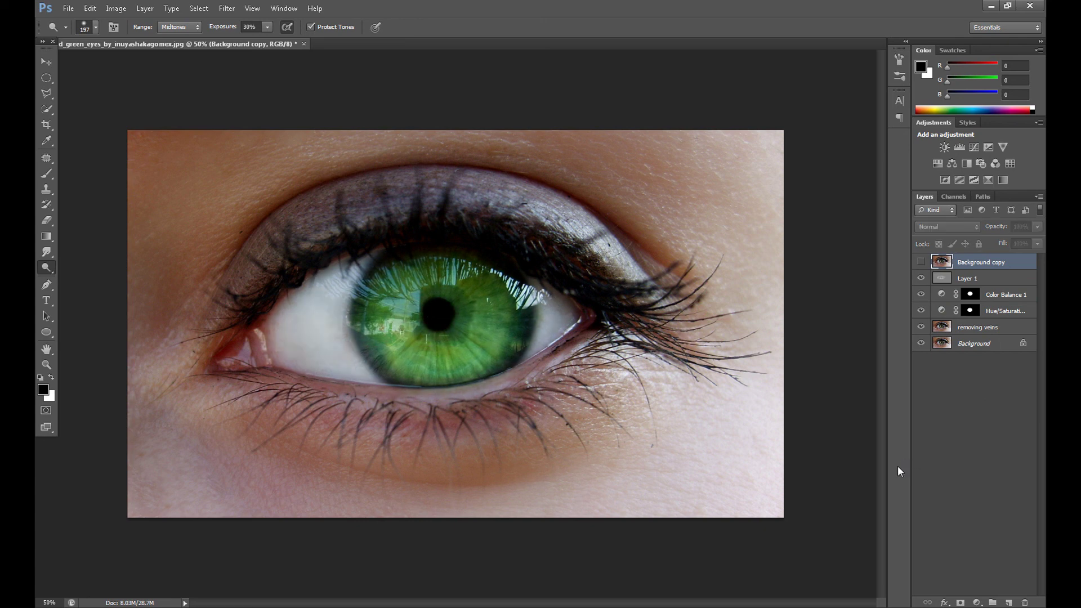